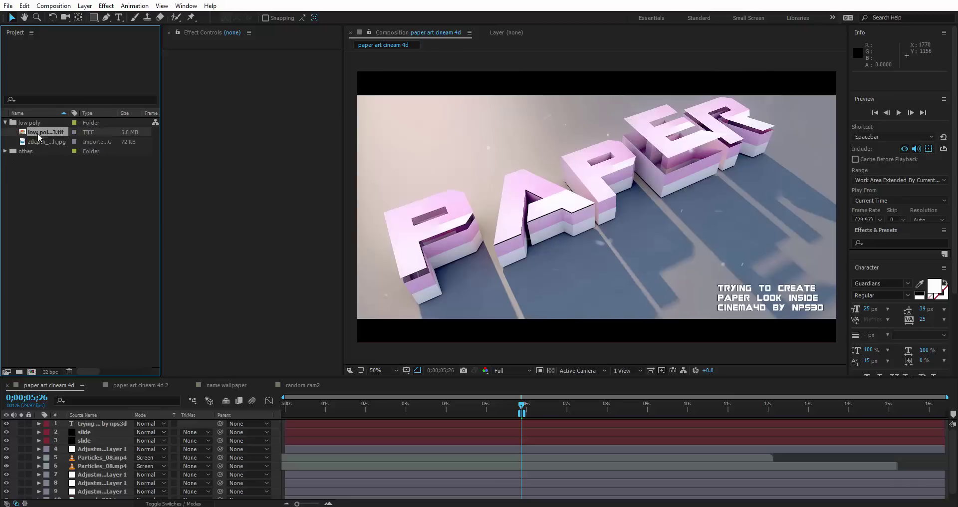
Build the low poly cart#3 comp from the barn TIFF and fit the render to the frame.
{"action": "left_click_drag", "start_coordinate": [39, 137], "coordinate": [31, 372]}
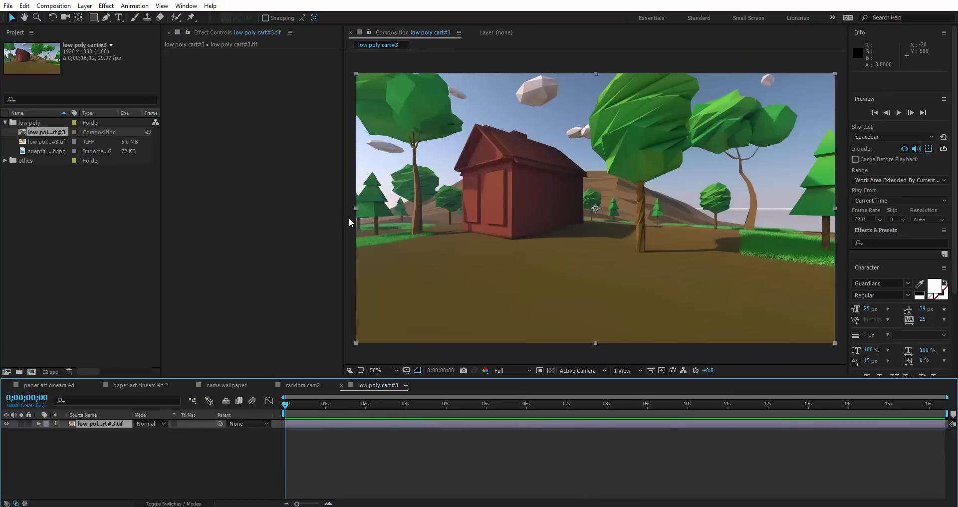
{"action": "left_click_drag", "start_coordinate": [343, 219], "coordinate": [271, 219]}
{"action": "left_click_drag", "start_coordinate": [160, 215], "coordinate": [128, 215]}
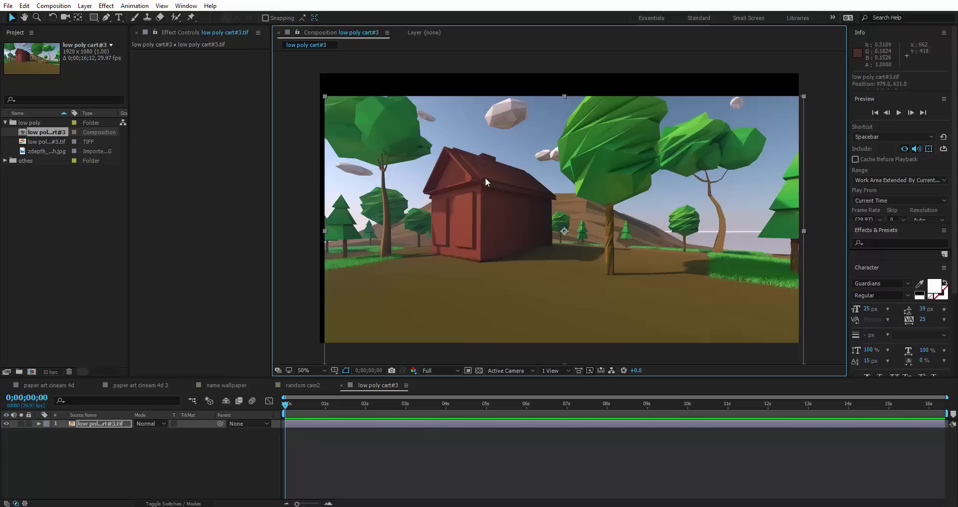
{"action": "key", "text": "ctrl+alt+f"}
Add an adjustment layer named levels with Levels, raising Input Black and Gamma.
{"action": "right_click", "coordinate": [73, 467]}
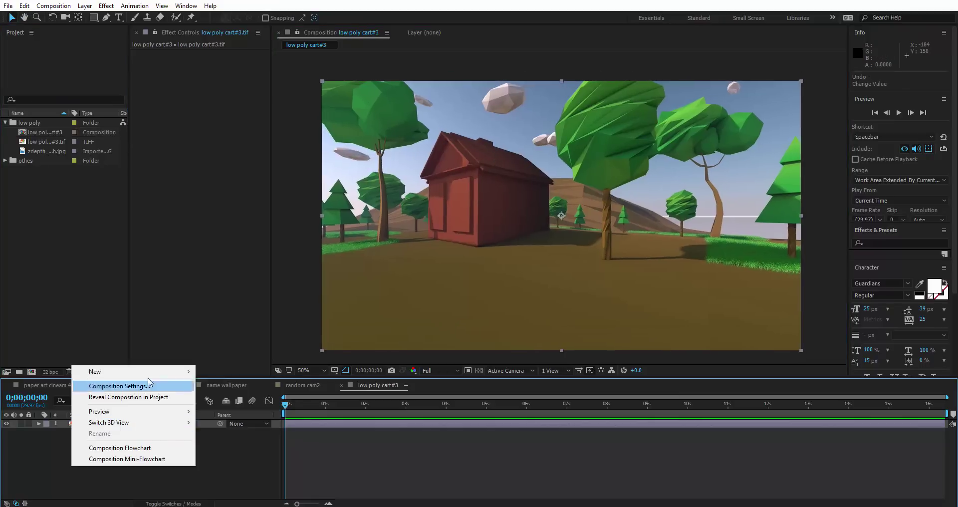
{"action": "left_click", "coordinate": [259, 445]}
{"action": "key", "text": "Return"}
{"action": "type", "text": "levels"}
{"action": "key", "text": "Return"}
{"action": "key", "text": "ctrl+space"}
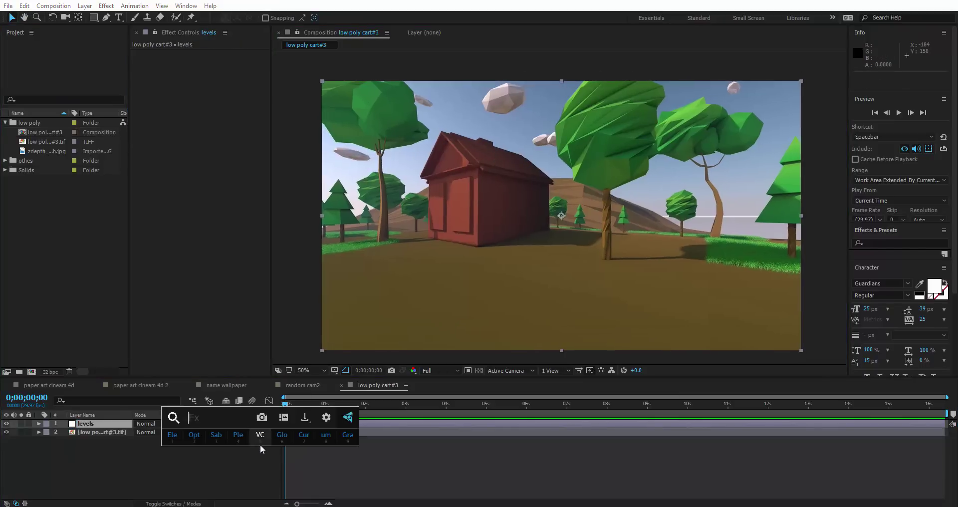
{"action": "type", "text": "leve"}
{"action": "key", "text": "Return"}
{"action": "left_click_drag", "start_coordinate": [158, 116], "coordinate": [163, 116]}
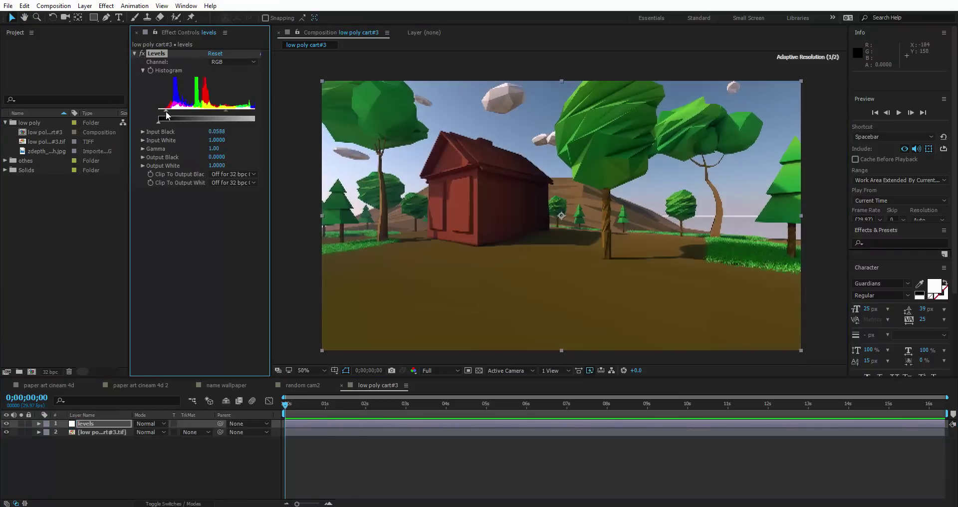
{"action": "left_click_drag", "start_coordinate": [221, 110], "coordinate": [214, 109]}
{"action": "mouse_move", "coordinate": [271, 125]}
{"action": "left_mouse_down"}
{"action": "mouse_move", "coordinate": [317, 122]}
{"action": "mouse_move", "coordinate": [288, 110]}
{"action": "left_mouse_up"}
Duplicate it as a 'photo filter' layer, swapping Levels for the Photo Filter effect.
{"action": "key", "text": "ctrl+d"}
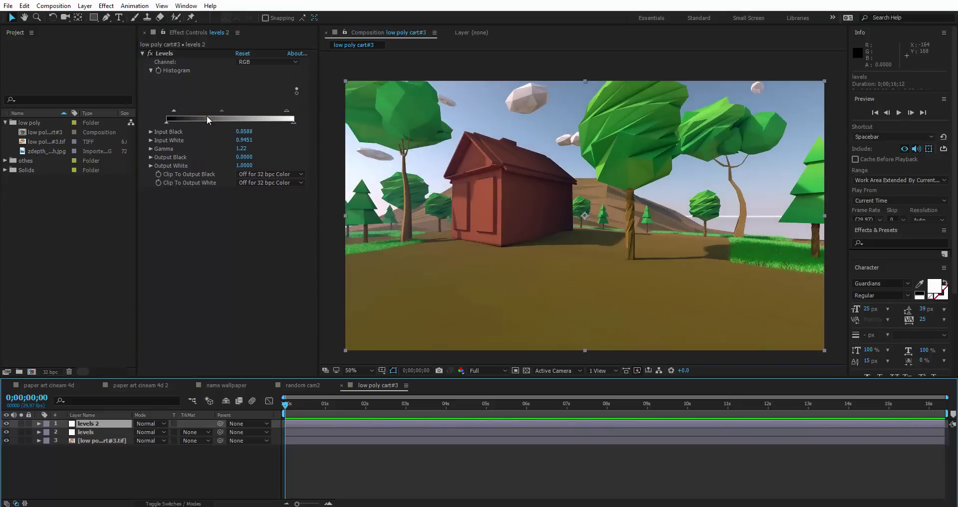
{"action": "left_click", "coordinate": [170, 55]}
{"action": "key", "text": "Delete"}
{"action": "key", "text": "p"}
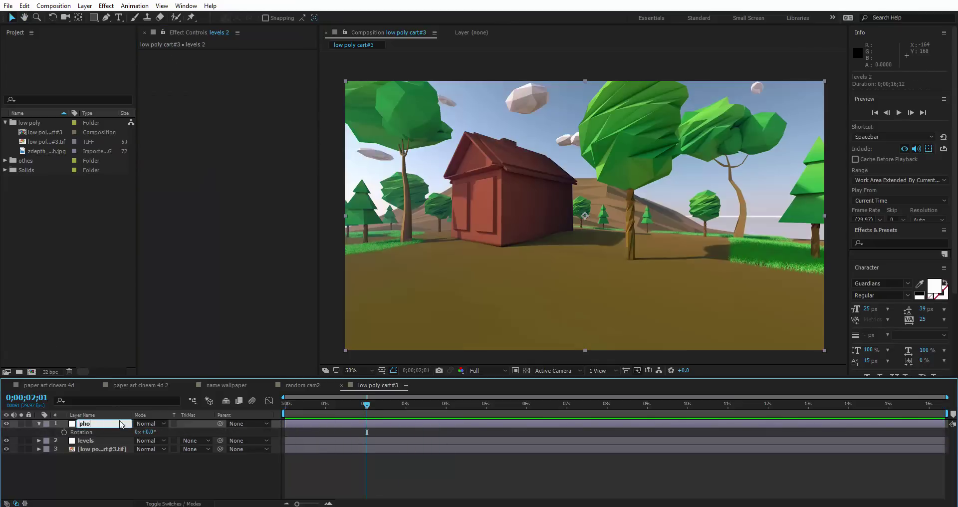
{"action": "key", "text": "Return"}
{"action": "key", "text": "ctrl+space"}
{"action": "type", "text": "photo"}
{"action": "key", "text": "Return"}
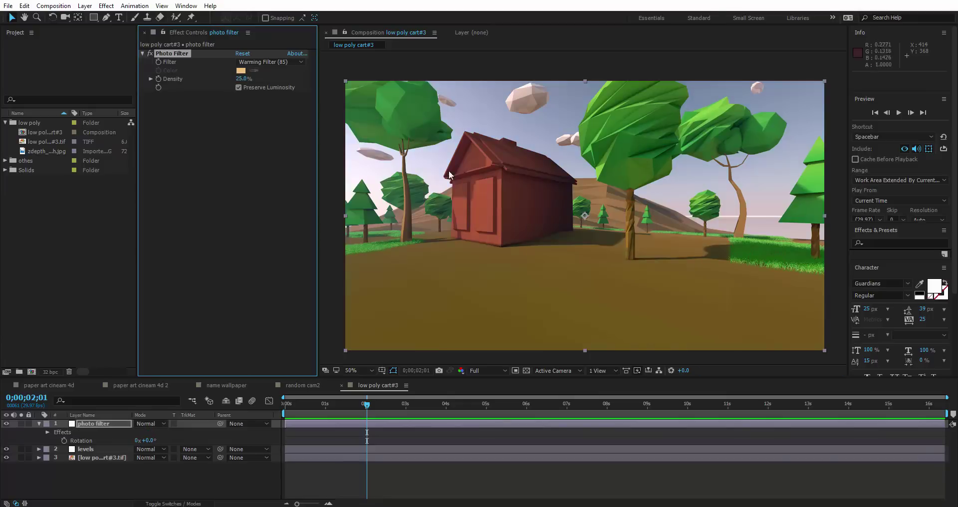
Set the Photo Filter preset to Orange and collapse the layer.
{"action": "left_click", "coordinate": [265, 63]}
{"action": "left_click", "coordinate": [270, 168]}
{"action": "left_click", "coordinate": [250, 61]}
{"action": "left_click", "coordinate": [268, 135]}
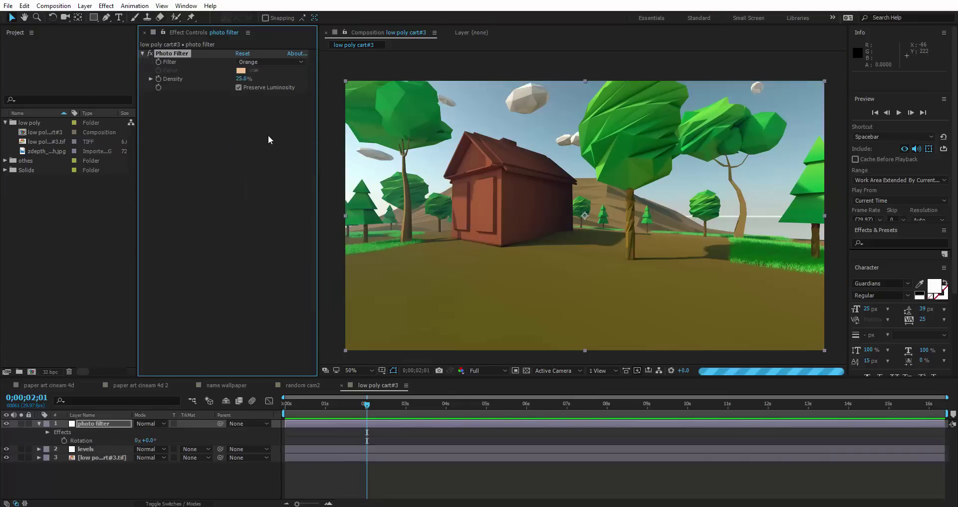
{"action": "left_click", "coordinate": [252, 67]}
{"action": "left_click", "coordinate": [278, 124]}
{"action": "left_click", "coordinate": [269, 62]}
{"action": "left_click", "coordinate": [248, 235]}
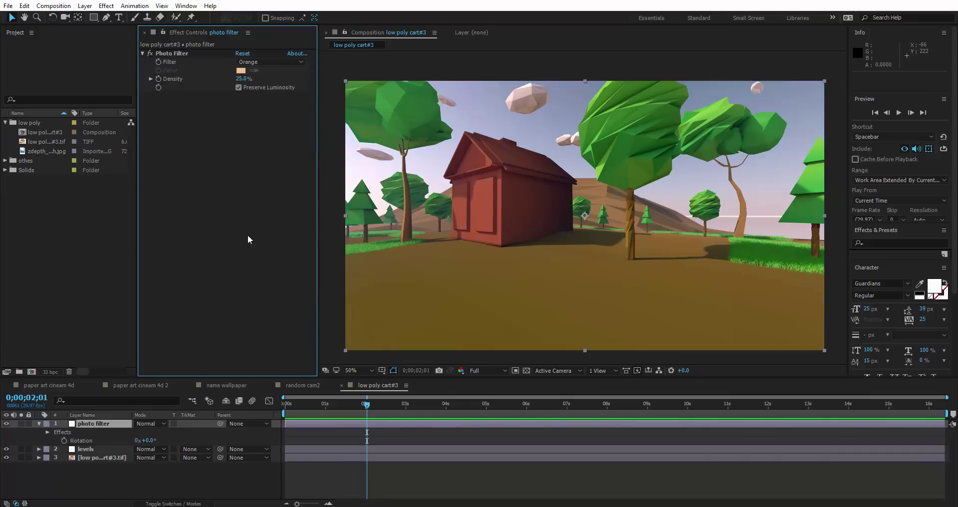
{"action": "left_click", "coordinate": [39, 423]}
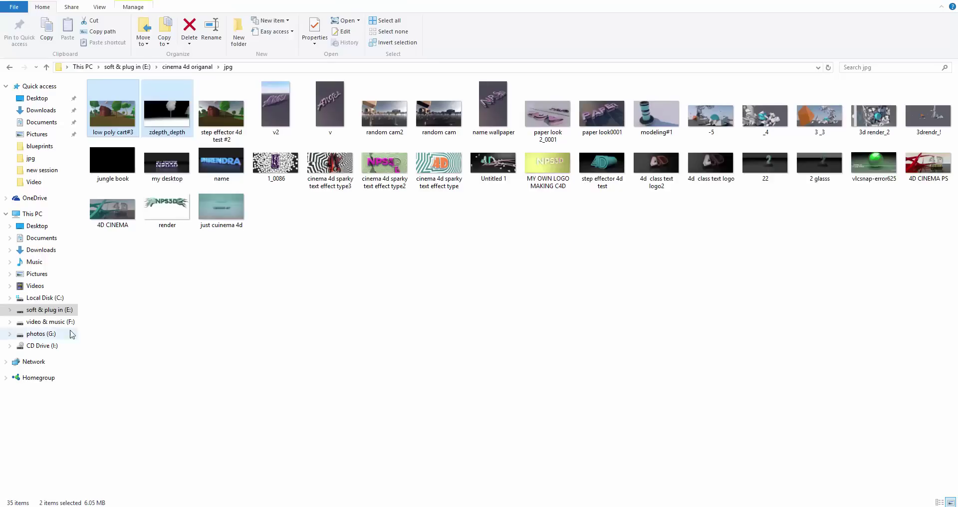
Import all seven clips from the F: drive's 01. Atmospheres folder into the project.
{"action": "left_click", "coordinate": [44, 334]}
{"action": "double_click", "coordinate": [384, 107]}
{"action": "double_click", "coordinate": [165, 92]}
{"action": "key", "text": "ctrl+a"}
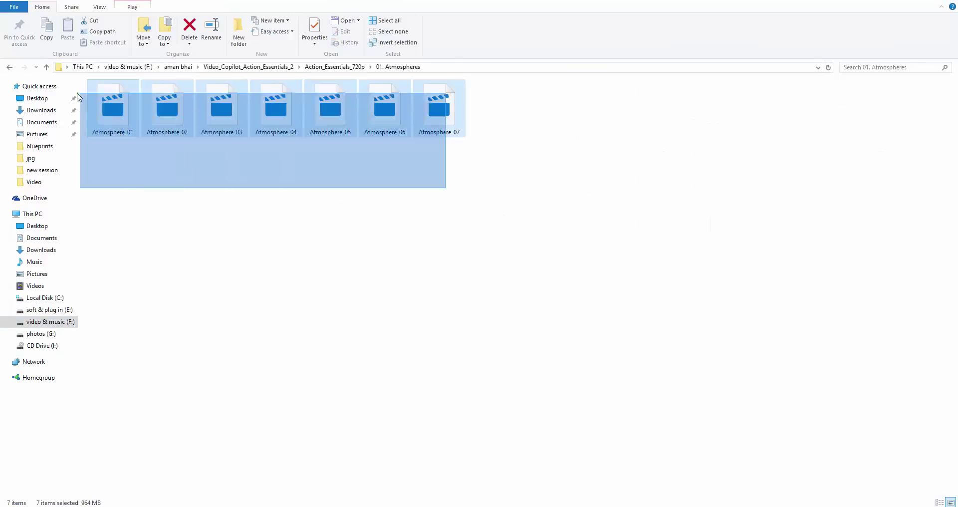
{"action": "mouse_move", "coordinate": [276, 107]}
{"action": "left_mouse_down"}
{"action": "mouse_move", "coordinate": [438, 492]}
{"action": "mouse_move", "coordinate": [23, 374]}
{"action": "left_mouse_up"}
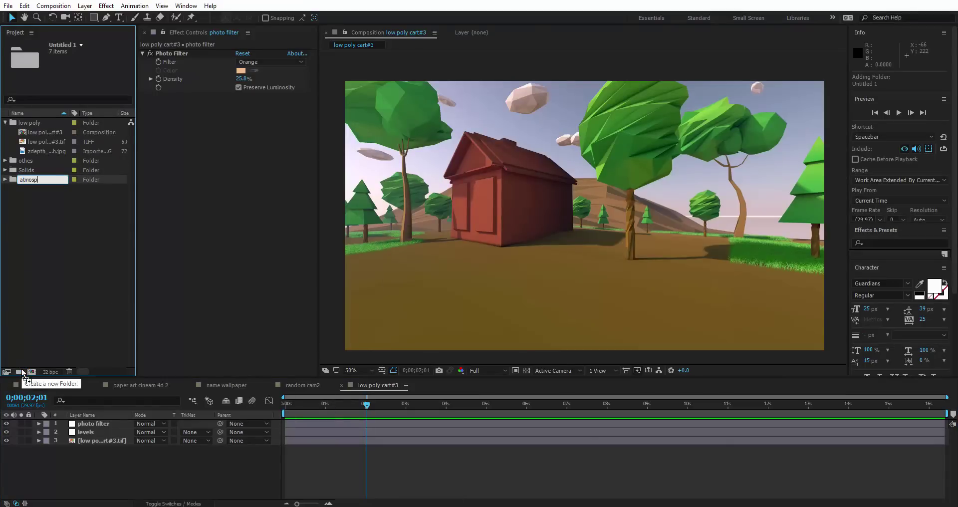
Name the clip folder atmosphere and add the zdepth depth map as a layer.
{"action": "type", "text": "here"}
{"action": "key", "text": "Return"}
{"action": "mouse_move", "coordinate": [48, 160]}
{"action": "left_mouse_down"}
{"action": "mouse_move", "coordinate": [107, 447]}
{"action": "mouse_move", "coordinate": [97, 439]}
{"action": "left_mouse_up"}
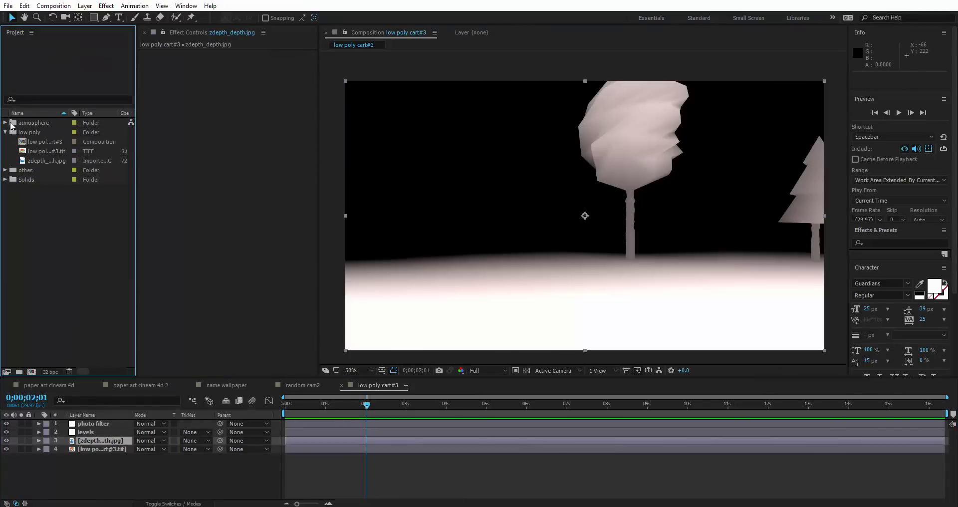
Add the Atmosphere_02 fog clip, solo it, and scrub to preview the fog.
{"action": "key", "text": "ctrl+slash"}
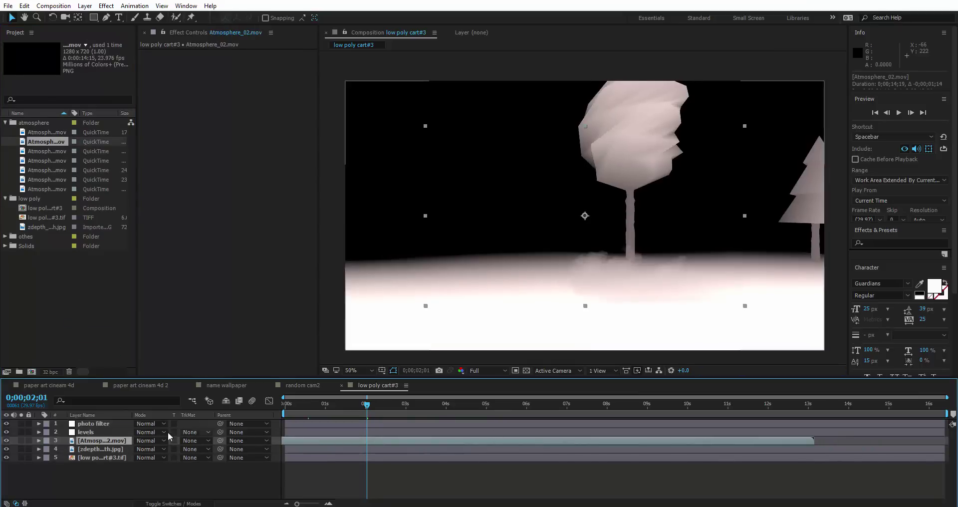
{"action": "left_click", "coordinate": [20, 440]}
{"action": "left_click", "coordinate": [441, 404]}
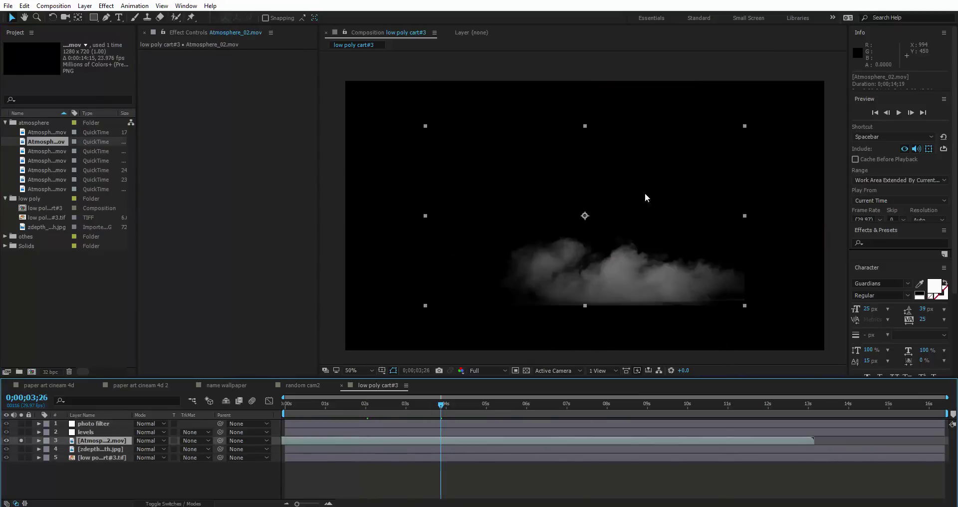
{"action": "right_click", "coordinate": [592, 89]}
{"action": "left_click", "coordinate": [482, 412]}
{"action": "left_click_drag", "start_coordinate": [482, 409], "coordinate": [436, 404]}
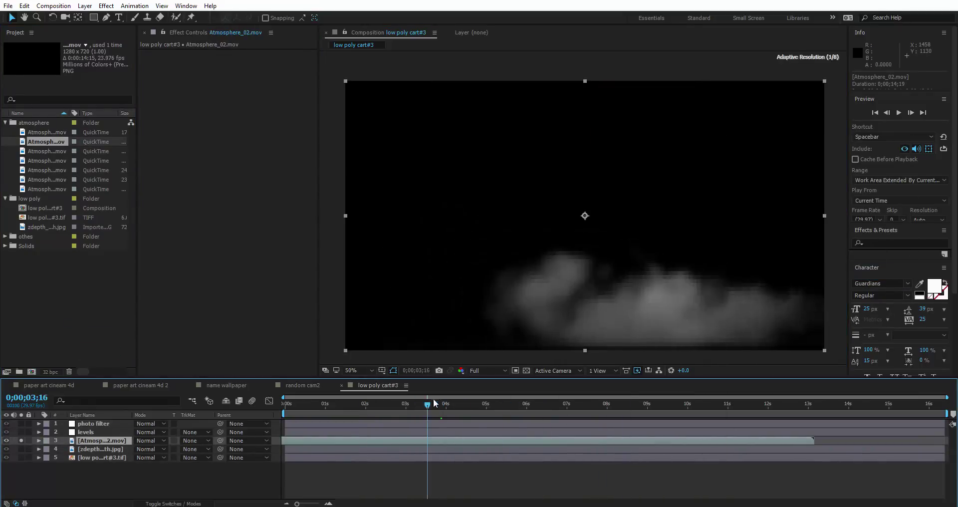
Add Atmosphere_03 above the fog in Screen mode and fit it to the comp.
{"action": "left_click", "coordinate": [102, 449]}
{"action": "left_click", "coordinate": [100, 441]}
{"action": "left_click", "coordinate": [46, 151]}
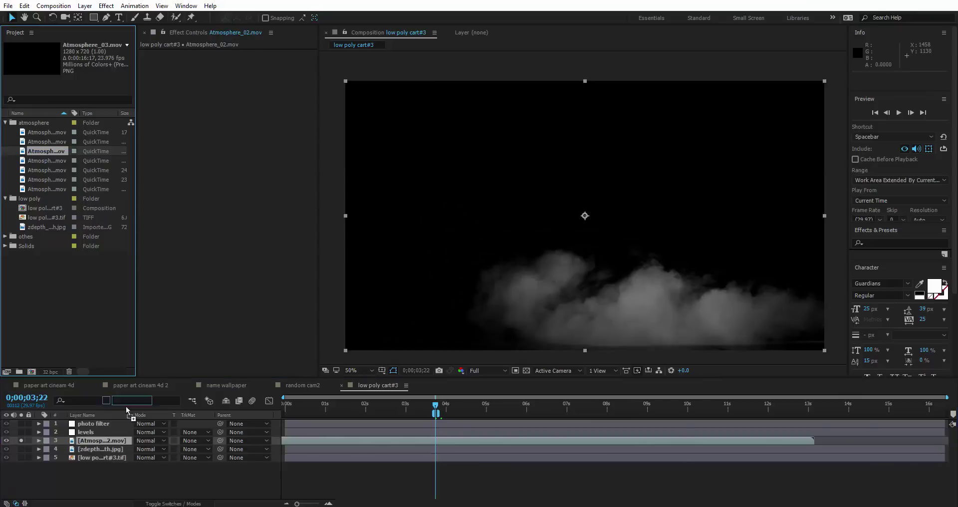
{"action": "key", "text": "ctrl+slash"}
{"action": "left_click", "coordinate": [150, 441]}
{"action": "left_click", "coordinate": [170, 137]}
{"action": "right_click", "coordinate": [608, 125]}
{"action": "mouse_move", "coordinate": [639, 143]}
{"action": "left_click", "coordinate": [764, 274]}
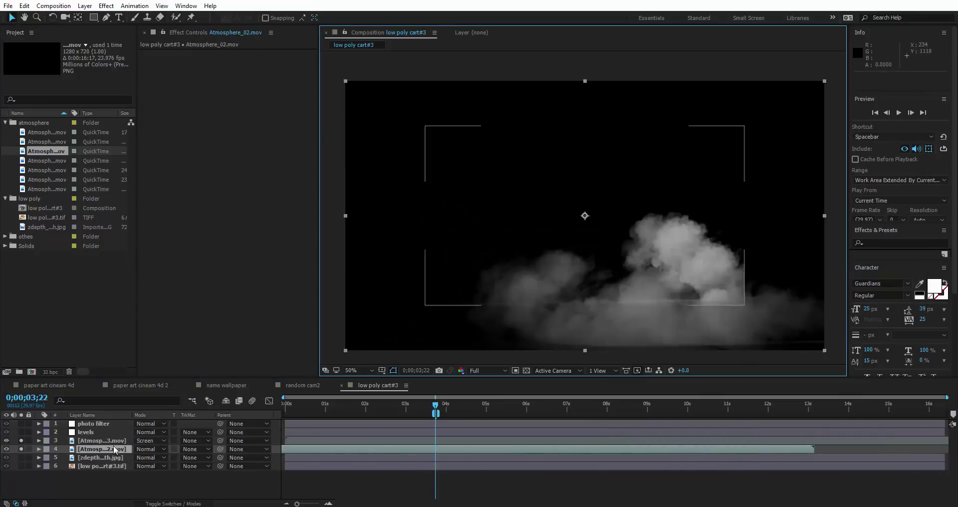
Reposition the Atmosphere_03 smoke in frame and start the clip about 4 s earlier.
{"action": "right_click", "coordinate": [534, 150]}
{"action": "mouse_move", "coordinate": [564, 143]}
{"action": "left_click", "coordinate": [745, 275]}
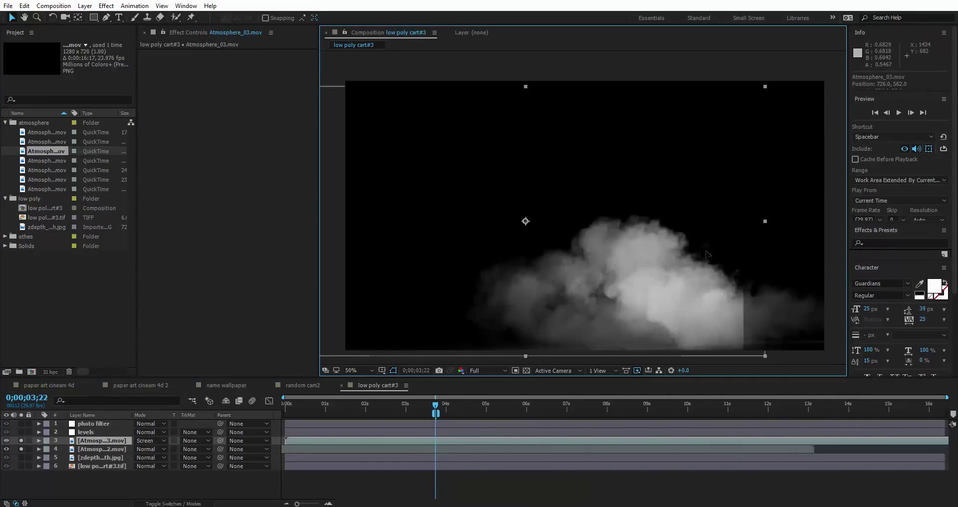
{"action": "left_click_drag", "start_coordinate": [755, 245], "coordinate": [777, 251]}
{"action": "right_click", "coordinate": [777, 252]}
{"action": "left_click", "coordinate": [724, 165]}
{"action": "left_click_drag", "start_coordinate": [649, 229], "coordinate": [618, 232]}
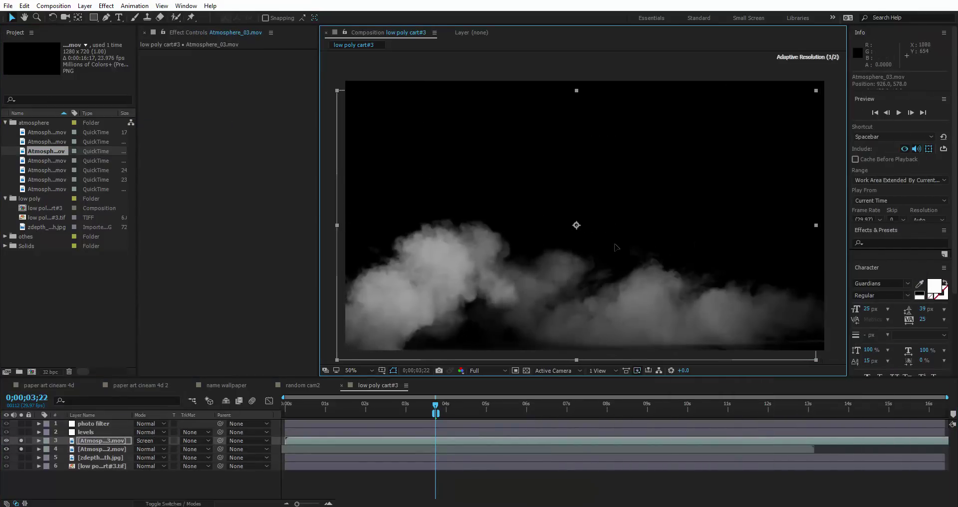
{"action": "left_click_drag", "start_coordinate": [520, 441], "coordinate": [348, 434]}
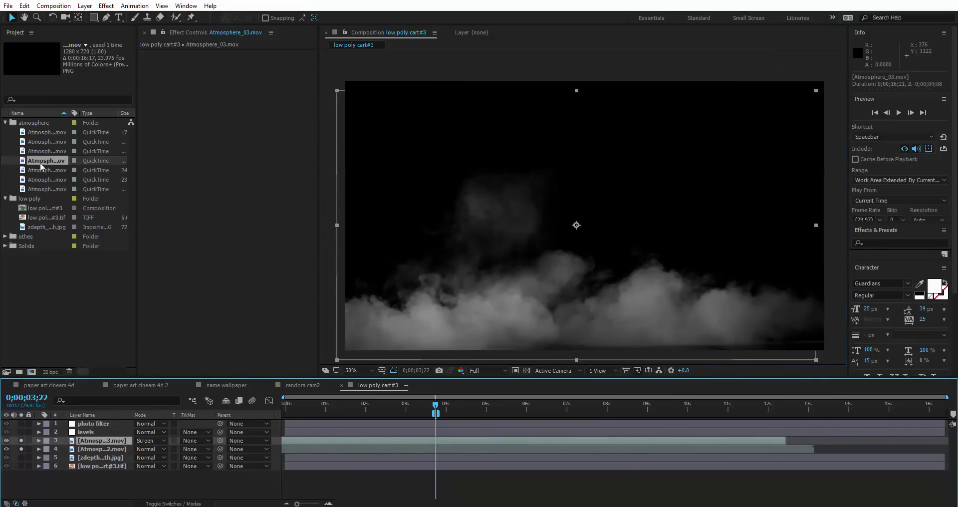
Add Atmosphere_04 fitted to the comp, then pre-compose the three smoke layers.
{"action": "left_click_drag", "start_coordinate": [42, 167], "coordinate": [541, 437]}
{"action": "right_click", "coordinate": [504, 150]}
{"action": "mouse_move", "coordinate": [564, 144]}
{"action": "left_click", "coordinate": [699, 274]}
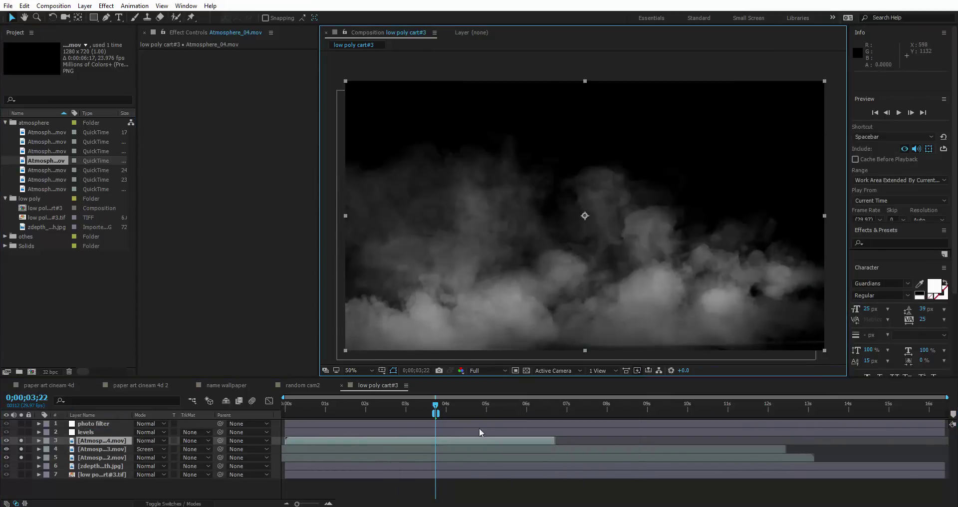
{"action": "right_click", "coordinate": [105, 460]}
{"action": "left_click", "coordinate": [127, 368]}
Create Pre-comp 1, unsolo it, and test track mattes on zdepth, ending on luma matte.
{"action": "left_click", "coordinate": [508, 311]}
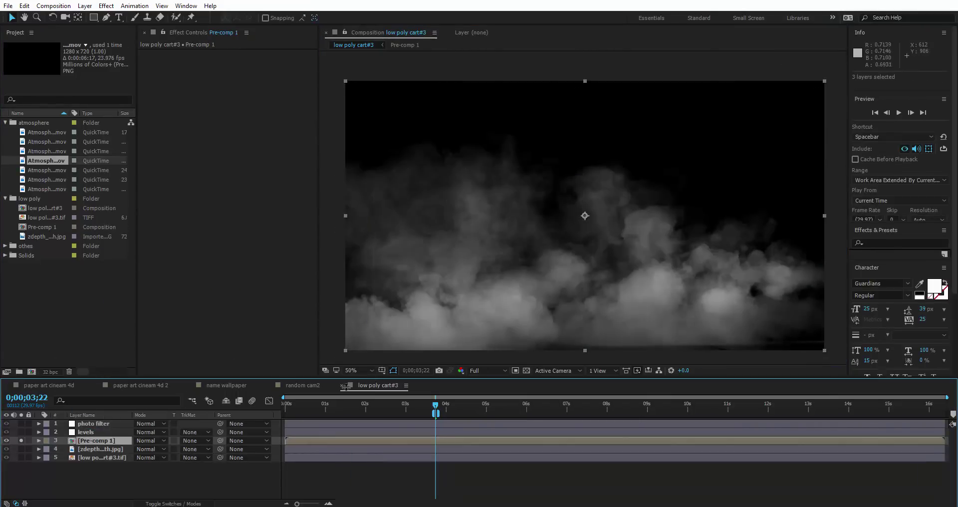
{"action": "left_click", "coordinate": [21, 440]}
{"action": "left_click", "coordinate": [104, 449]}
{"action": "left_click", "coordinate": [195, 449]}
{"action": "left_click", "coordinate": [223, 405]}
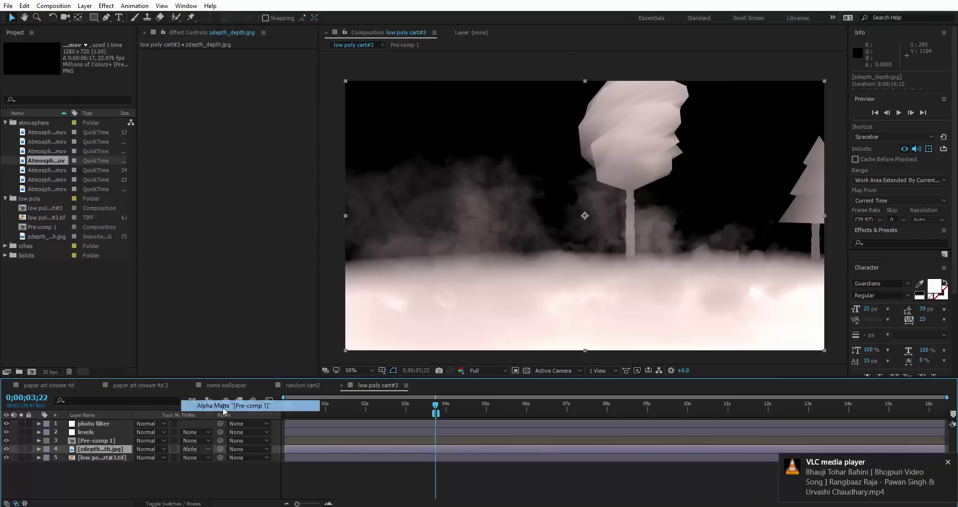
{"action": "left_click", "coordinate": [184, 449]}
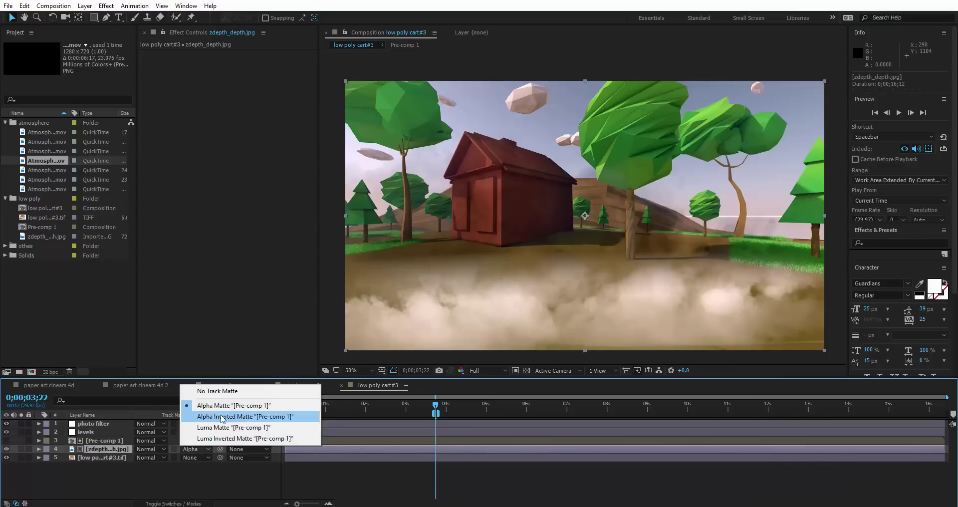
{"action": "left_click", "coordinate": [205, 415]}
{"action": "left_click", "coordinate": [195, 449]}
{"action": "left_click", "coordinate": [209, 426]}
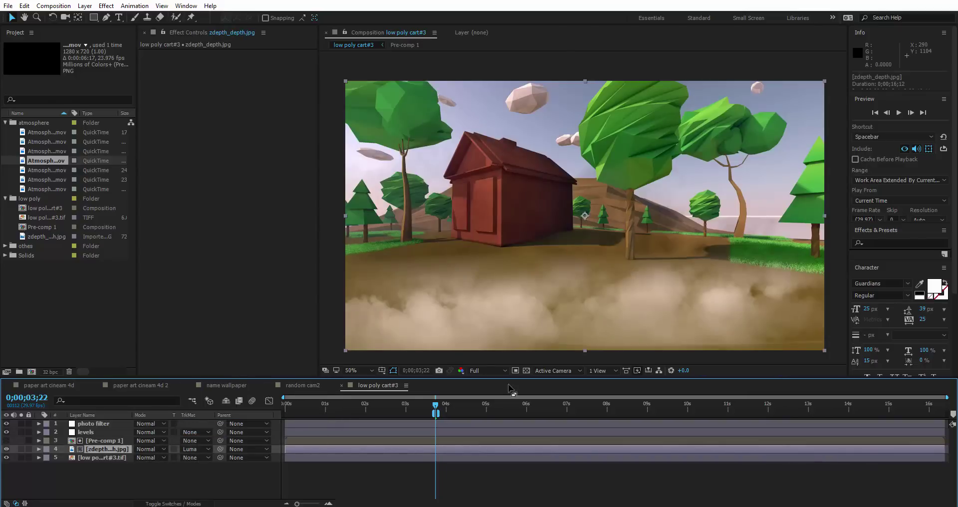
Move the smoke up, then down toward the frame bottom inside Pre-comp 1.
{"action": "left_click", "coordinate": [125, 442]}
{"action": "double_click", "coordinate": [104, 441]}
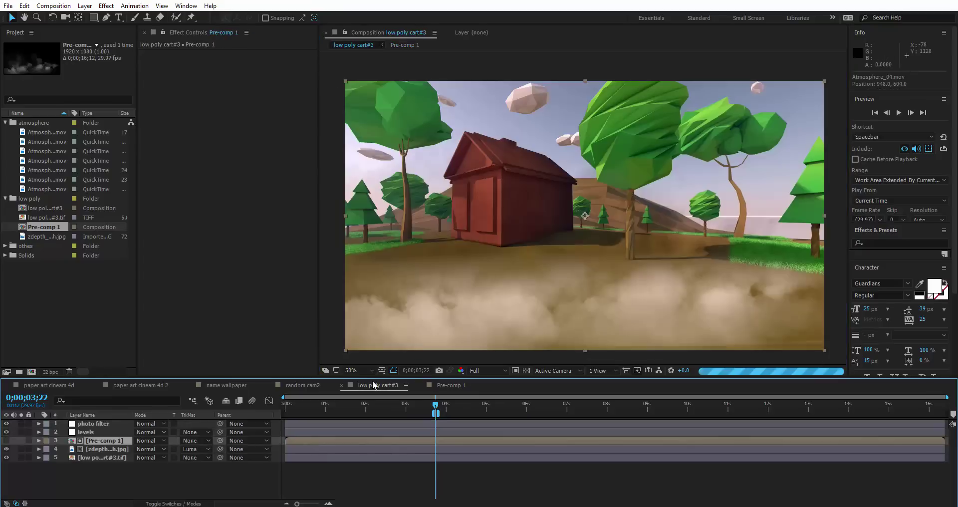
{"action": "left_click", "coordinate": [378, 385]}
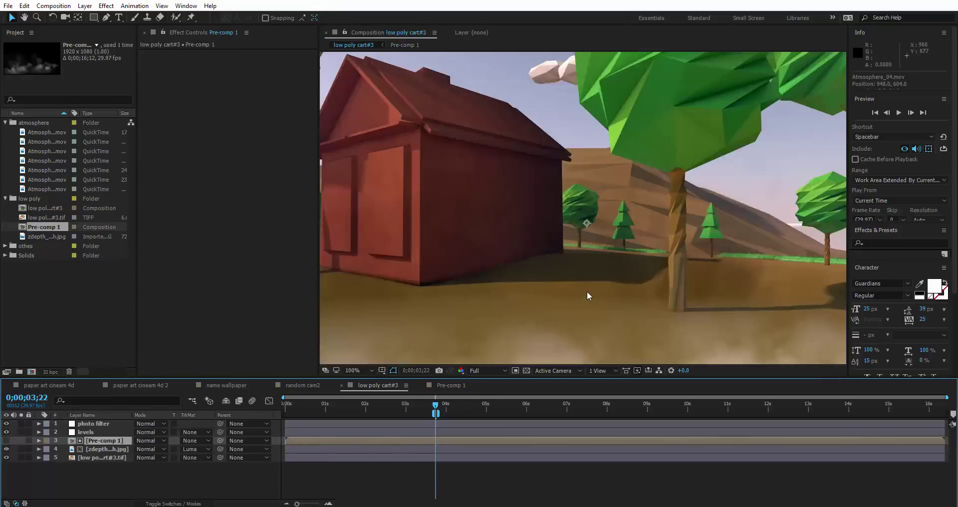
{"action": "left_click", "coordinate": [451, 385]}
{"action": "left_click_drag", "start_coordinate": [581, 299], "coordinate": [581, 207]}
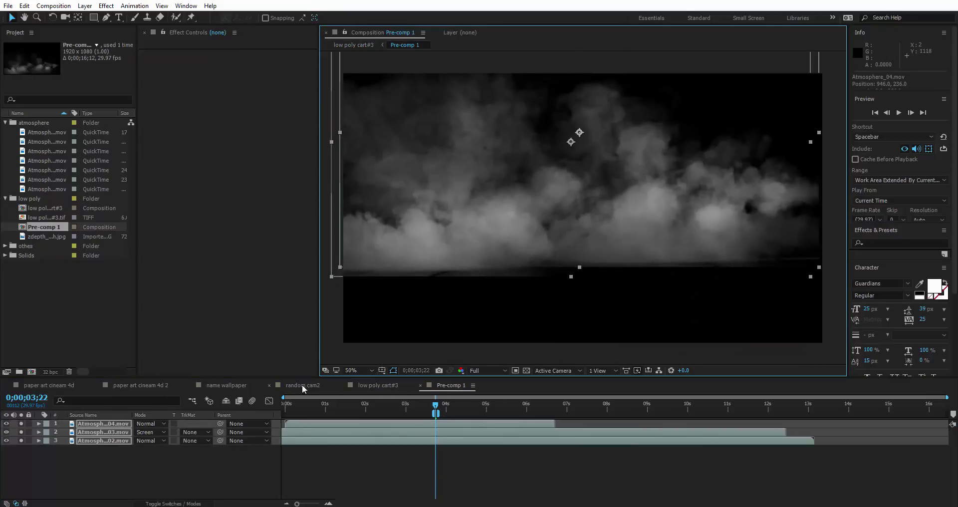
{"action": "left_click", "coordinate": [364, 385]}
{"action": "left_click", "coordinate": [445, 385]}
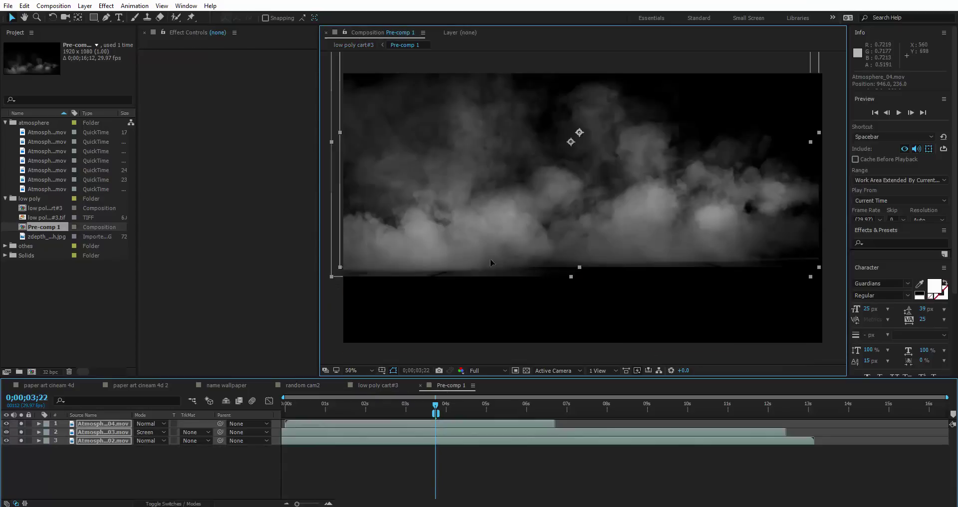
{"action": "left_click_drag", "start_coordinate": [483, 248], "coordinate": [484, 333]}
{"action": "left_click", "coordinate": [379, 385]}
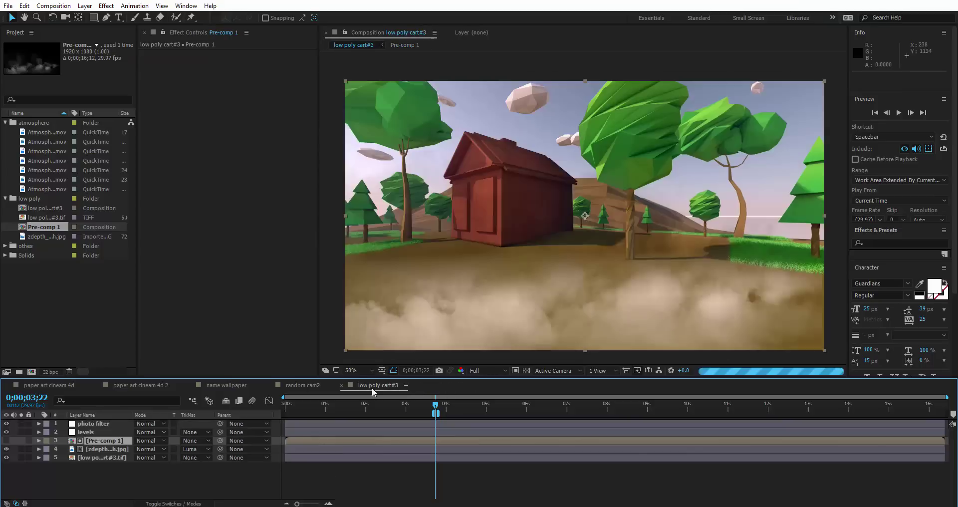
Delete the Pre-comp 1 and zdepth layers from low poly cart#3.
{"action": "key", "text": "Delete"}
{"action": "left_click", "coordinate": [100, 441]}
{"action": "key", "text": "Delete"}
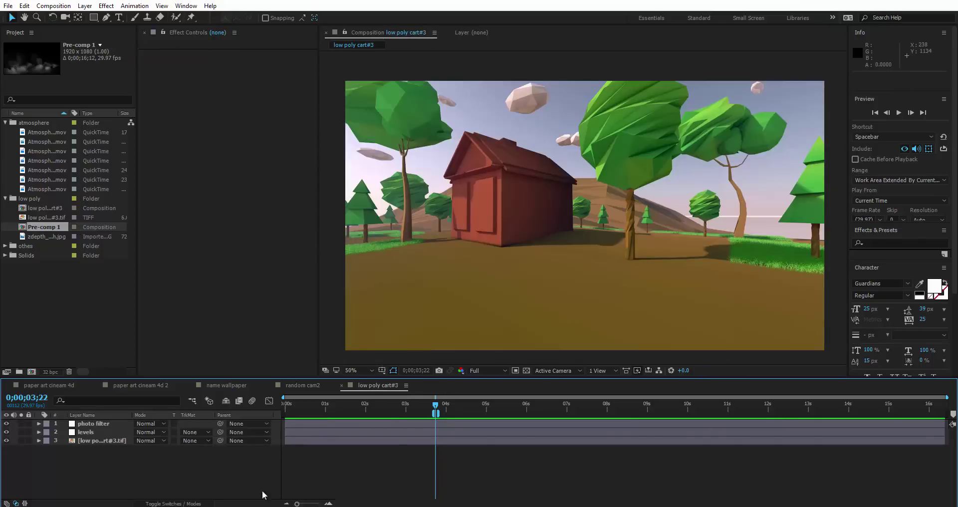
{"action": "right_click", "coordinate": [265, 495]}
Duplicate photo filter as a 'looks' layer, replacing Photo Filter with the Looks effect.
{"action": "left_click", "coordinate": [98, 423]}
{"action": "key", "text": "ctrl+d"}
{"action": "type", "text": "looks"}
{"action": "key", "text": "Return"}
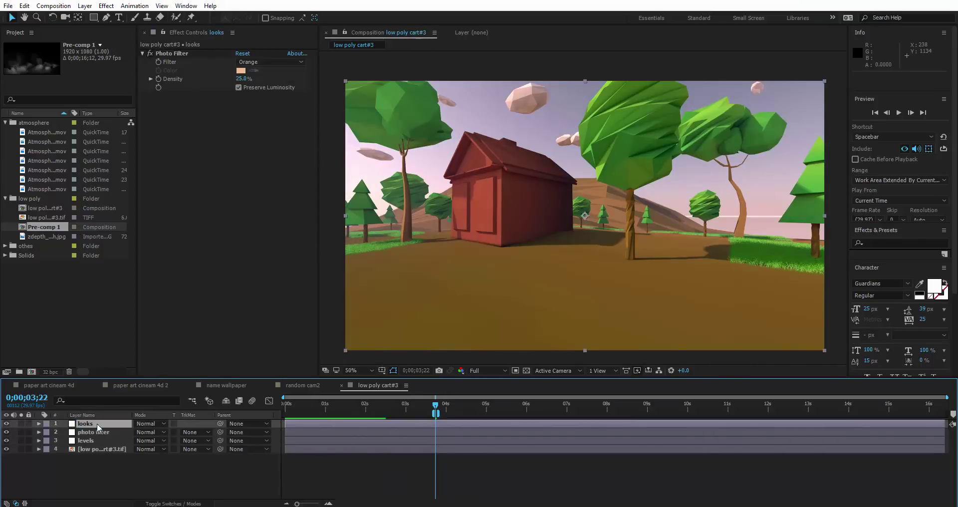
{"action": "left_click", "coordinate": [210, 54]}
{"action": "key", "text": "Delete"}
{"action": "key", "text": "ctrl+space"}
{"action": "type", "text": "looks"}
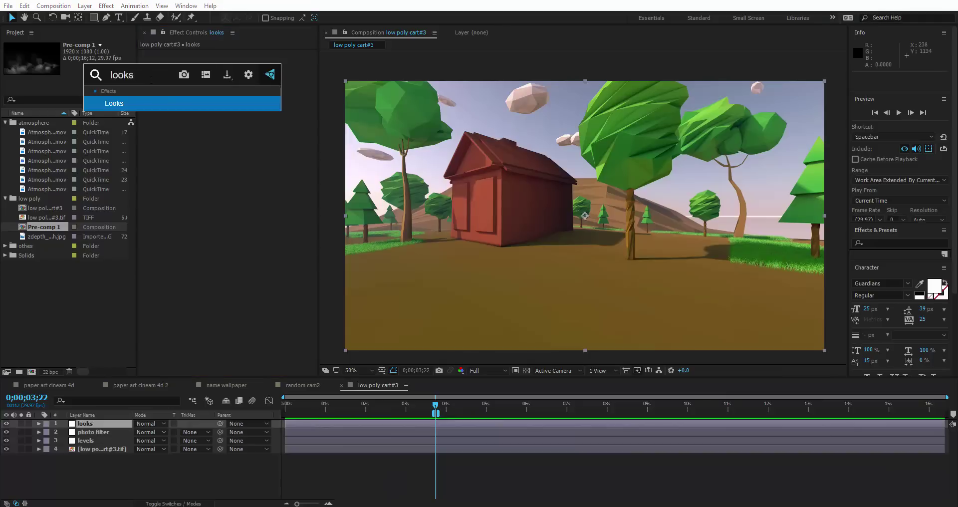
{"action": "key", "text": "Return"}
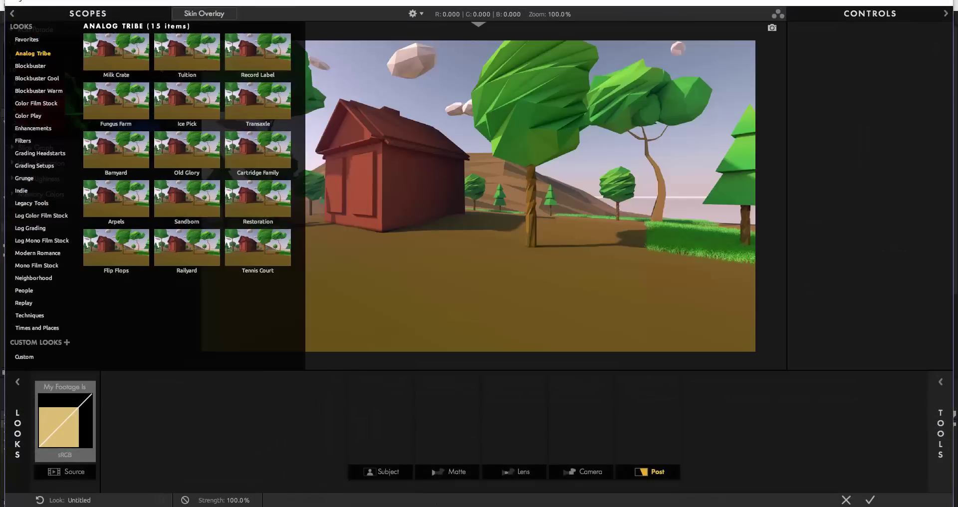
Preview Analog Tribe looks from Milk Crate through Flip Flops.
{"action": "left_click", "coordinate": [119, 43]}
{"action": "left_click", "coordinate": [126, 148]}
{"action": "left_click", "coordinate": [186, 149]}
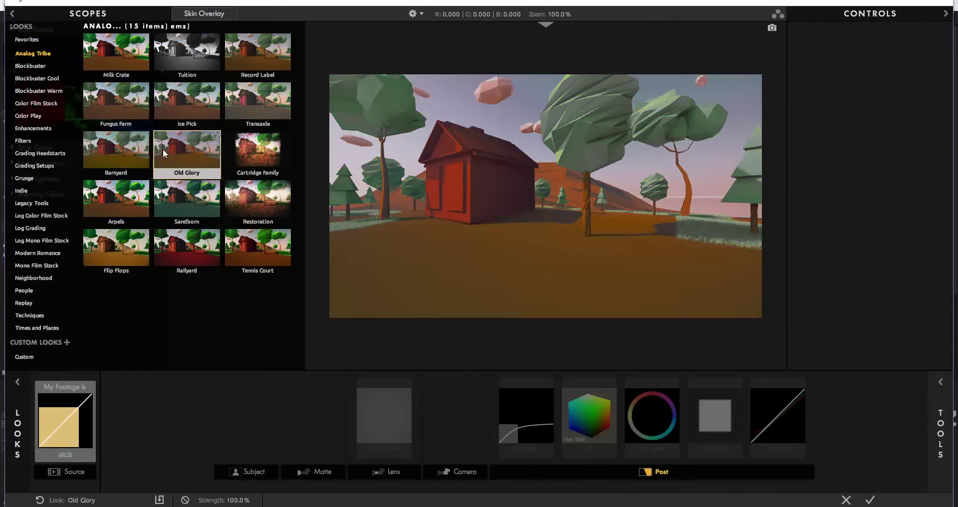
{"action": "left_click", "coordinate": [122, 201]}
{"action": "left_click", "coordinate": [254, 202]}
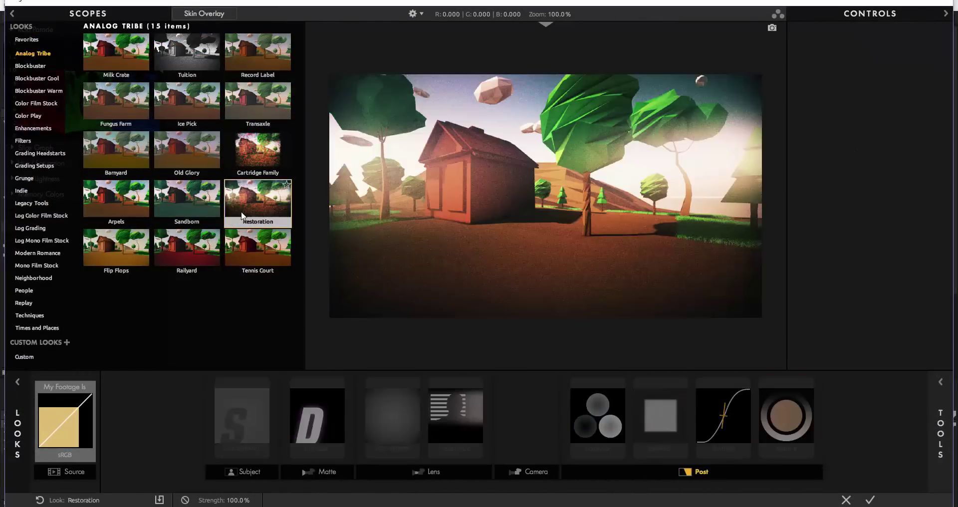
{"action": "left_click", "coordinate": [190, 249]}
{"action": "left_click", "coordinate": [133, 259]}
Browse the Blockbuster looks and choose Classic Tension.
{"action": "left_click", "coordinate": [33, 66]}
{"action": "left_click", "coordinate": [116, 53]}
{"action": "left_click", "coordinate": [116, 102]}
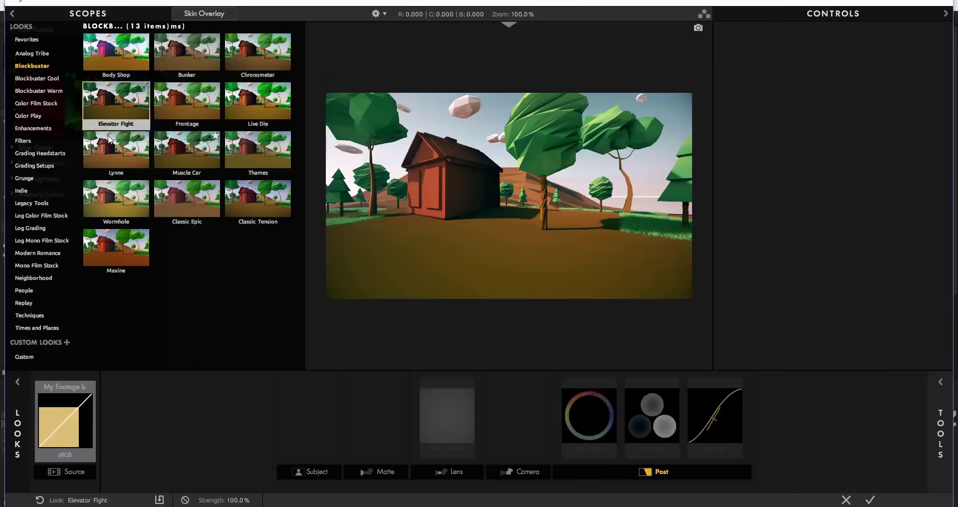
{"action": "left_click", "coordinate": [116, 150]}
{"action": "left_click", "coordinate": [115, 198]}
{"action": "left_click", "coordinate": [114, 229]}
{"action": "left_click", "coordinate": [202, 188]}
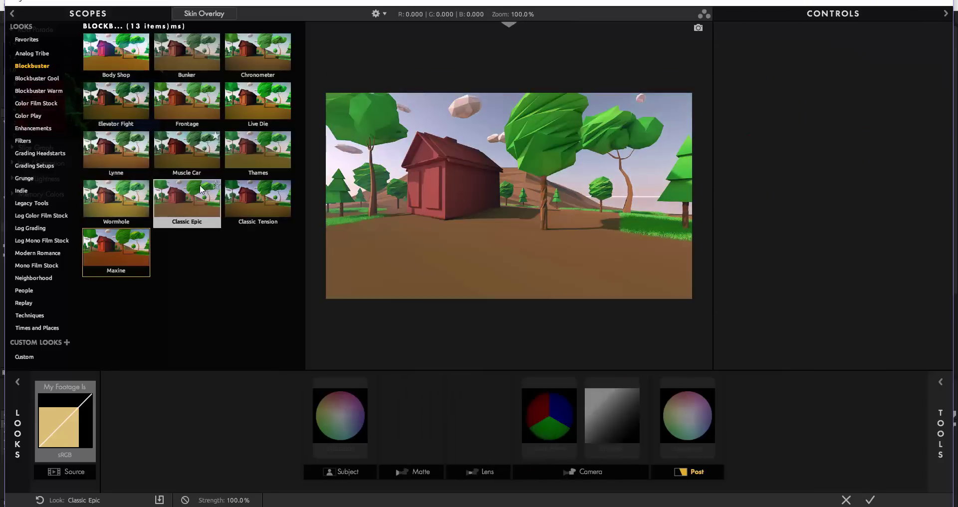
{"action": "left_click", "coordinate": [261, 199]}
Widen the Lens Vignette aspect to 1.150 and apply the look.
{"action": "left_click", "coordinate": [430, 439]}
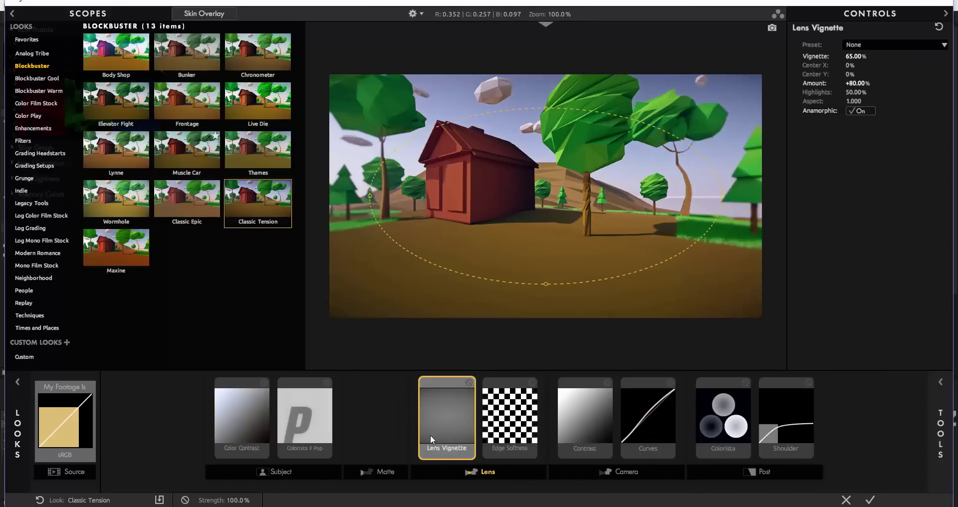
{"action": "left_click_drag", "start_coordinate": [370, 201], "coordinate": [343, 196]}
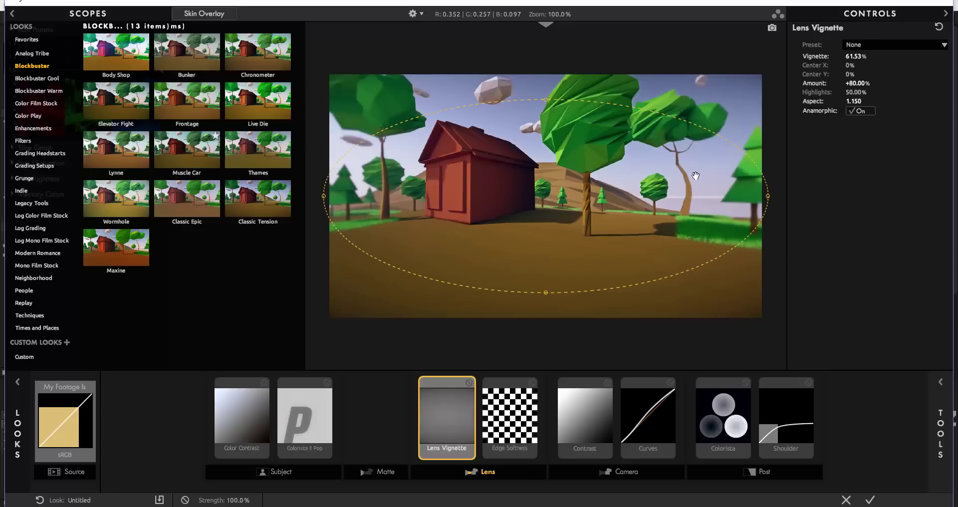
{"action": "left_click", "coordinate": [588, 409]}
{"action": "left_click", "coordinate": [648, 414]}
{"action": "left_click", "coordinate": [870, 499]}
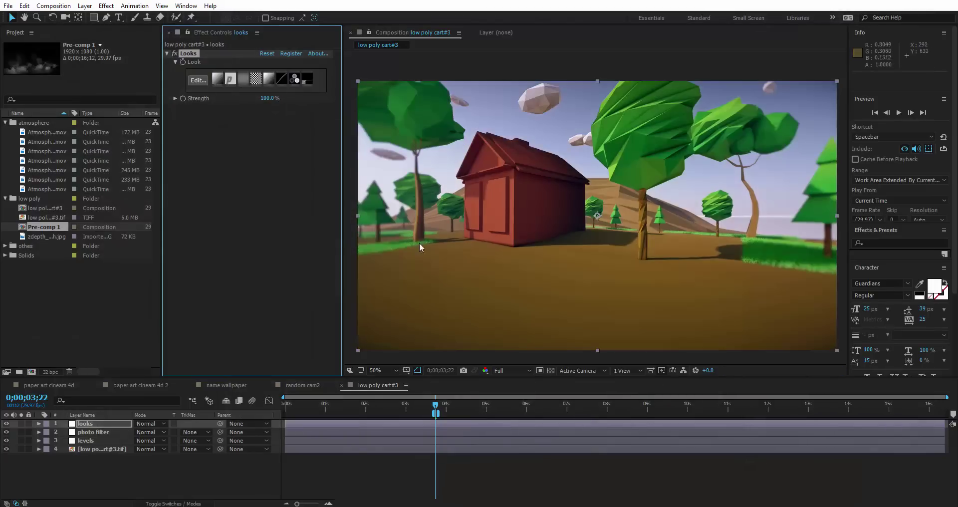
Duplicate looks as looks 2 with Curves, bending the green curve up and raising blue's black point.
{"action": "key", "text": "ctrl+d"}
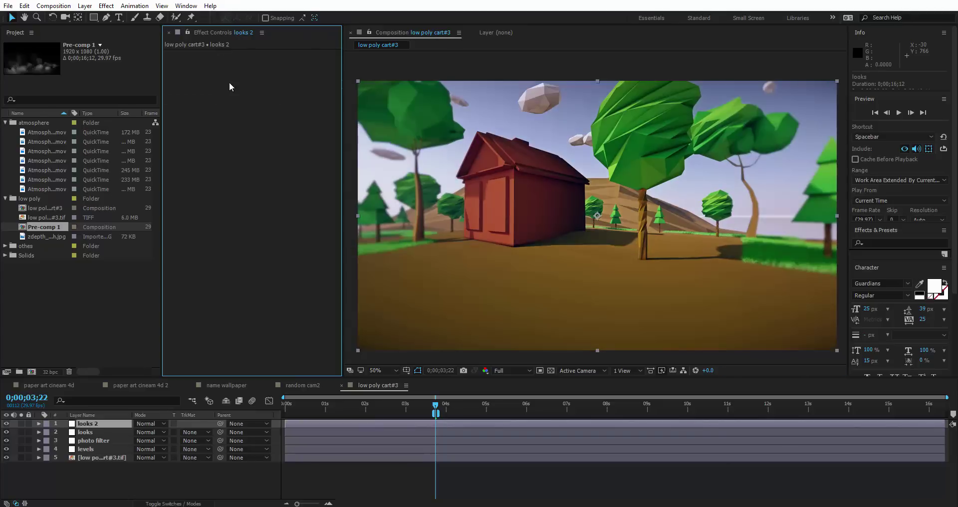
{"action": "key", "text": "ctrl+v"}
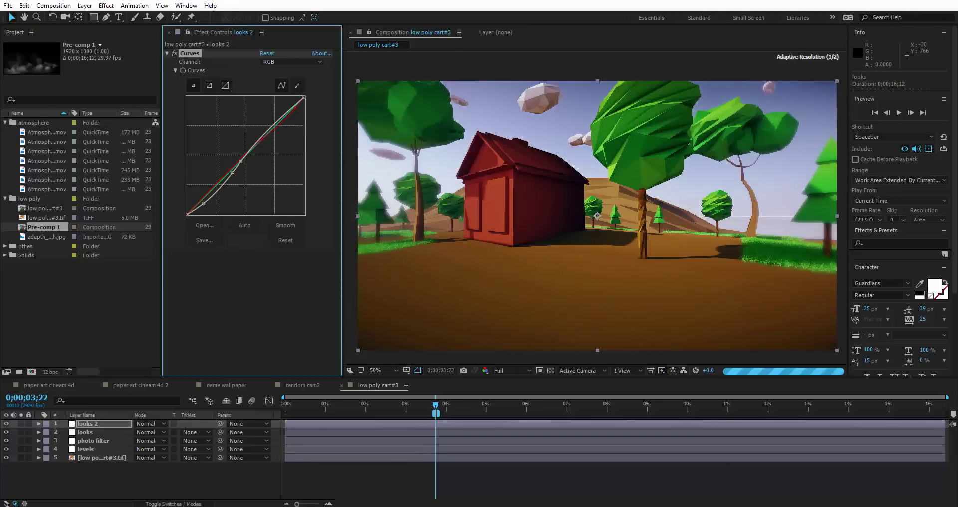
{"action": "left_click", "coordinate": [292, 62]}
{"action": "left_click", "coordinate": [289, 95]}
{"action": "left_click", "coordinate": [299, 62]}
{"action": "left_click", "coordinate": [279, 87]}
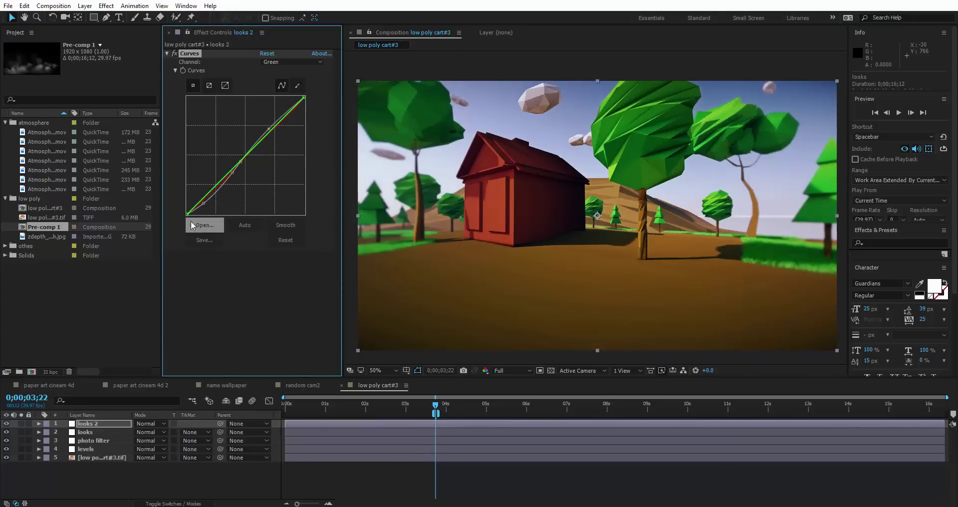
{"action": "mouse_move", "coordinate": [242, 159]}
{"action": "left_mouse_down"}
{"action": "mouse_move", "coordinate": [249, 137]}
{"action": "mouse_move", "coordinate": [227, 172]}
{"action": "left_mouse_up"}
{"action": "left_click", "coordinate": [292, 61]}
{"action": "left_click", "coordinate": [283, 105]}
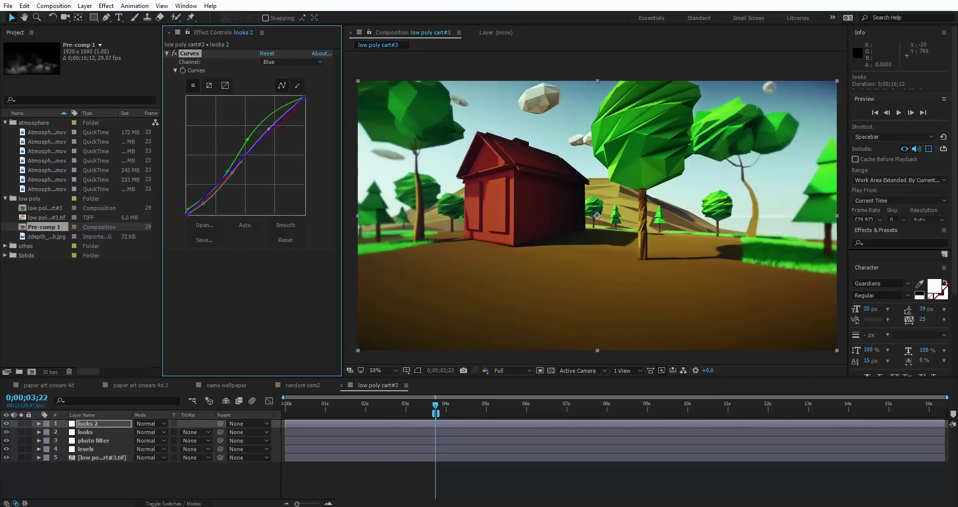
{"action": "left_click_drag", "start_coordinate": [188, 214], "coordinate": [186, 205]}
Make looks 3 from looks 2, swap Curves for a light Tint, then duplicate it as looks 4.
{"action": "left_click", "coordinate": [115, 424]}
{"action": "key", "text": "ctrl+d"}
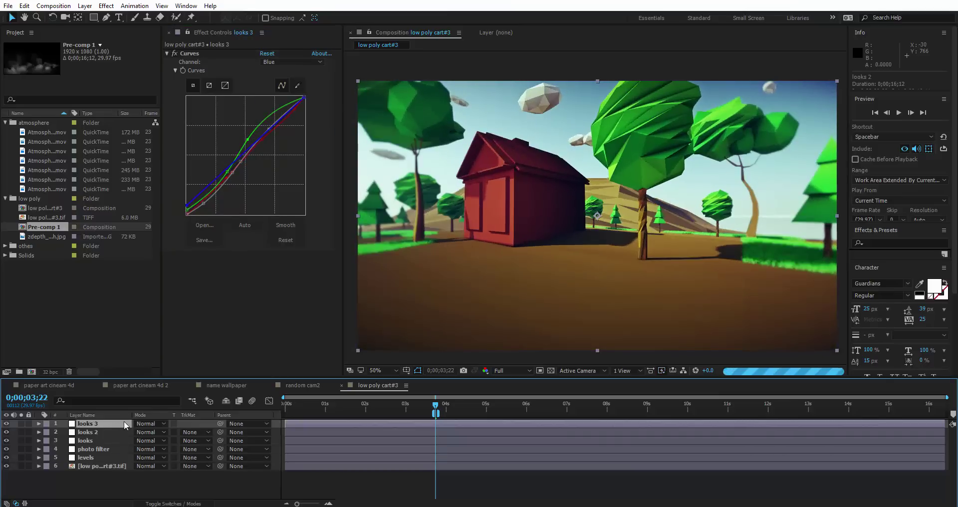
{"action": "left_click", "coordinate": [202, 51]}
{"action": "key", "text": "Delete"}
{"action": "key", "text": "ctrl+space"}
{"action": "type", "text": "ti"}
{"action": "left_click", "coordinate": [205, 92]}
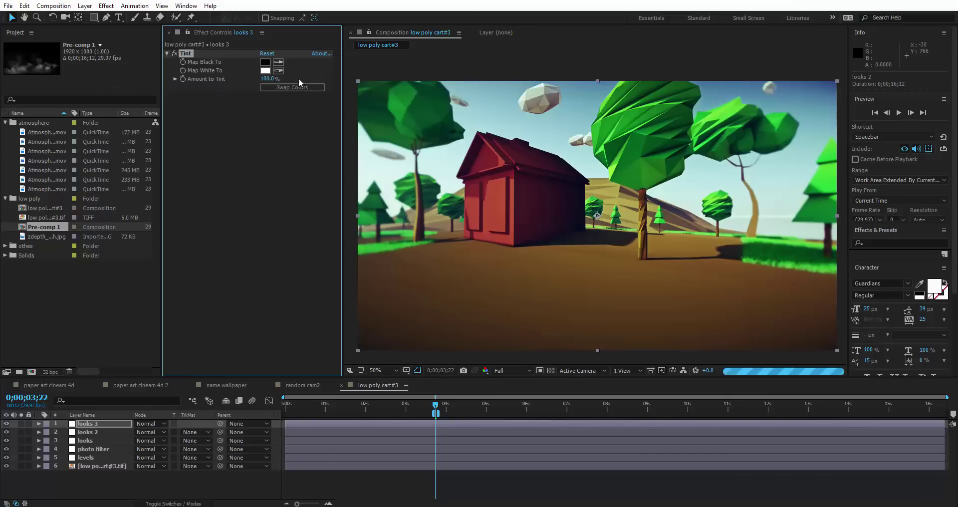
{"action": "left_click", "coordinate": [268, 79]}
{"action": "type", "text": "30"}
{"action": "key", "text": "Return"}
{"action": "left_click", "coordinate": [268, 79]}
{"action": "type", "text": "23"}
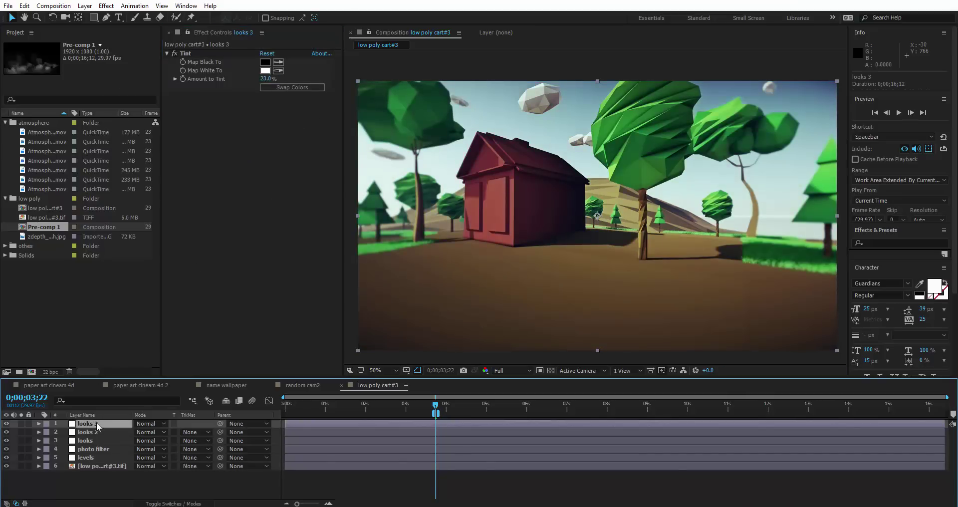
{"action": "key", "text": "ctrl+d"}
Replace looks 4's Tint with Mojo II, then remove that and apply Curves instead.
{"action": "left_click", "coordinate": [212, 52]}
{"action": "key", "text": "Delete"}
{"action": "key", "text": "ctrl+space"}
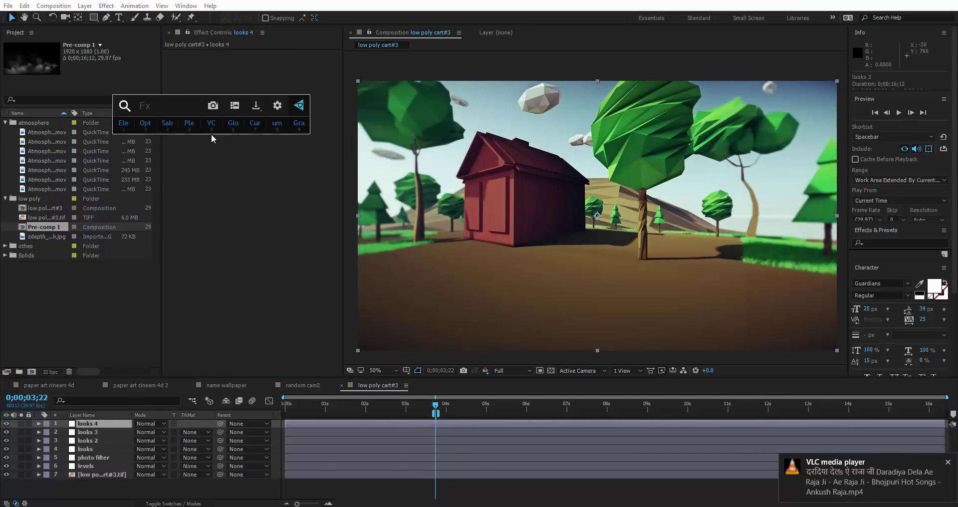
{"action": "type", "text": "moj"}
{"action": "left_click", "coordinate": [217, 148]}
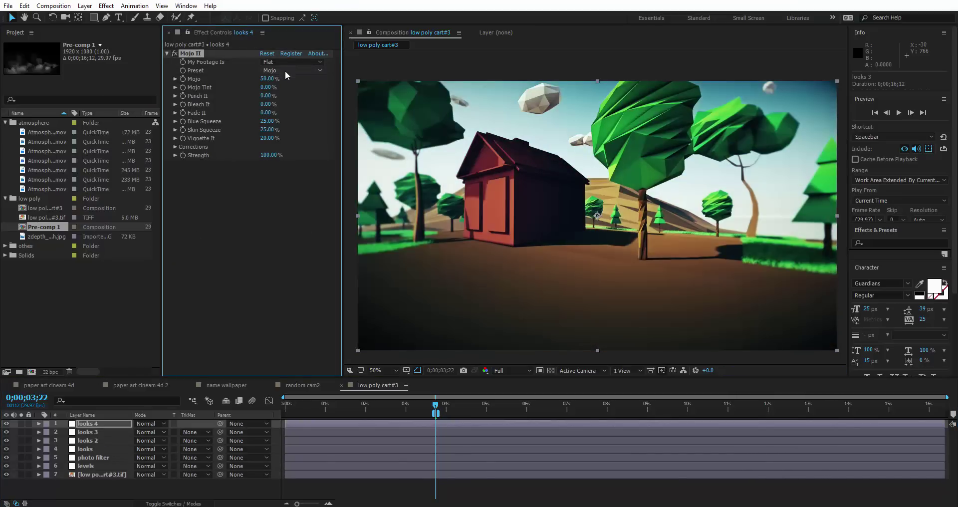
{"action": "left_click", "coordinate": [217, 54]}
{"action": "key", "text": "Delete"}
{"action": "key", "text": "ctrl+space"}
{"action": "key", "text": "7"}
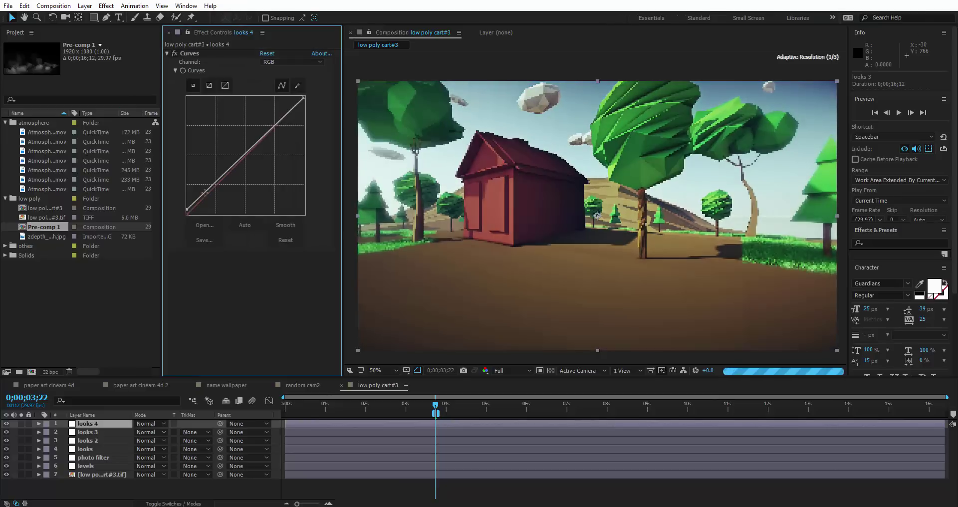
Brighten the RGB curve, lift the green curve's middle and raise the blue black point.
{"action": "left_click_drag", "start_coordinate": [203, 197], "coordinate": [204, 191]}
{"action": "left_click", "coordinate": [293, 62]}
{"action": "left_click", "coordinate": [269, 86]}
{"action": "left_click", "coordinate": [293, 62]}
{"action": "left_click", "coordinate": [272, 70]}
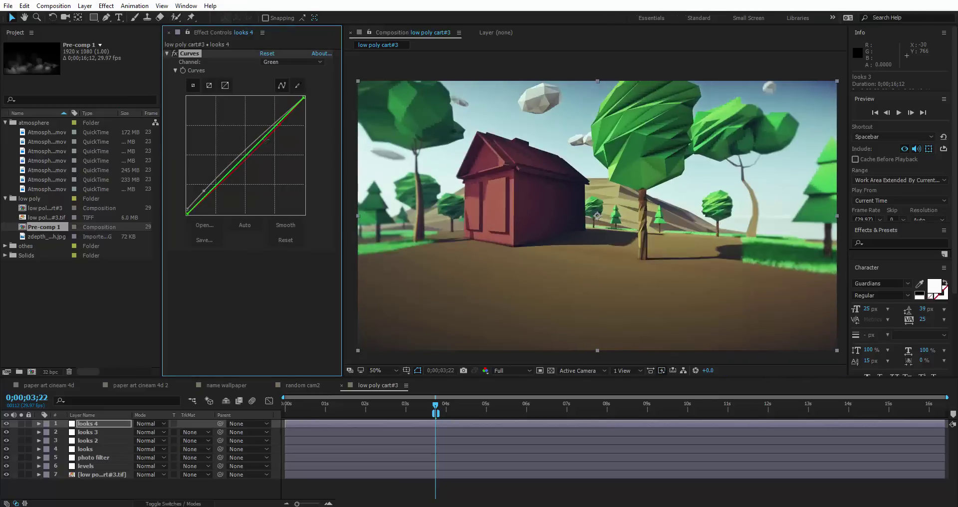
{"action": "left_click_drag", "start_coordinate": [251, 150], "coordinate": [233, 170]}
{"action": "left_click", "coordinate": [289, 62]}
{"action": "left_click", "coordinate": [282, 72]}
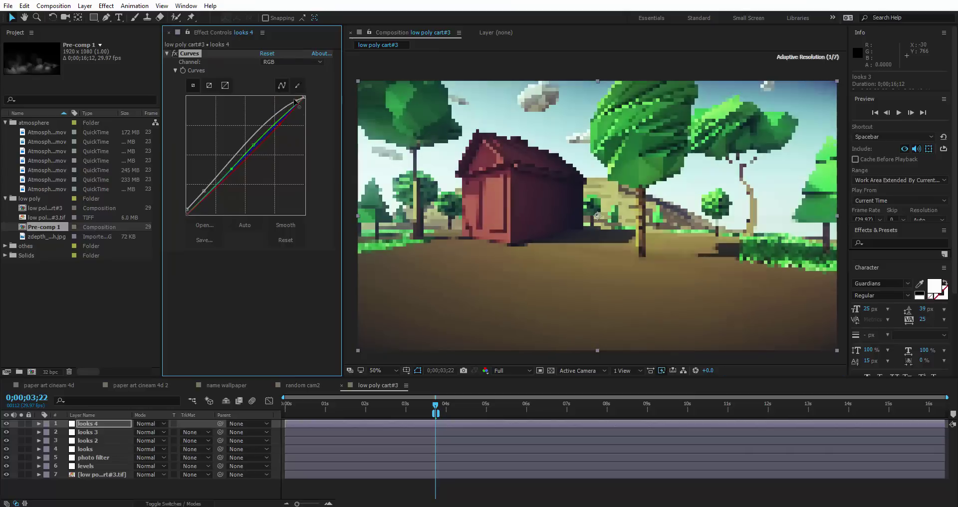
{"action": "left_click", "coordinate": [287, 61]}
{"action": "left_click", "coordinate": [283, 105]}
{"action": "left_click_drag", "start_coordinate": [187, 213], "coordinate": [187, 202]}
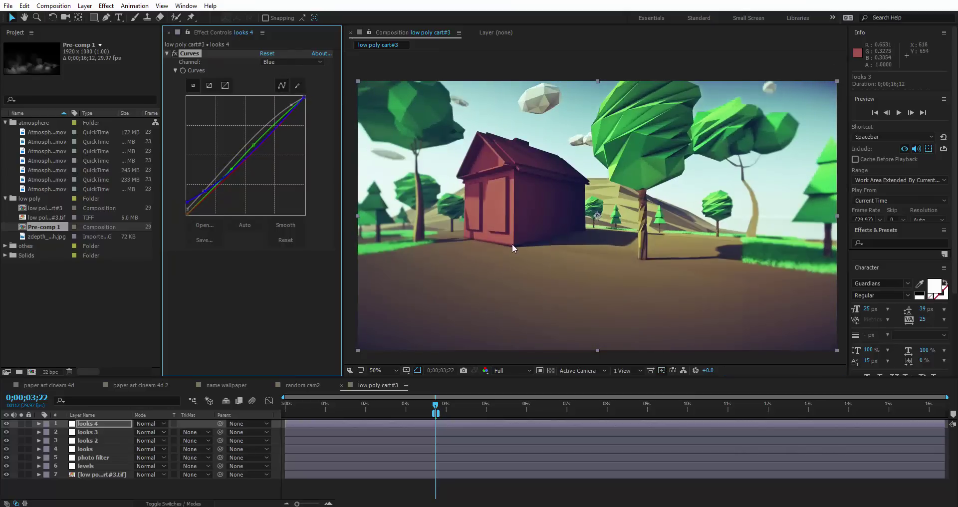
Set the Looks strength on layer looks to 55%.
{"action": "left_click", "coordinate": [85, 449]}
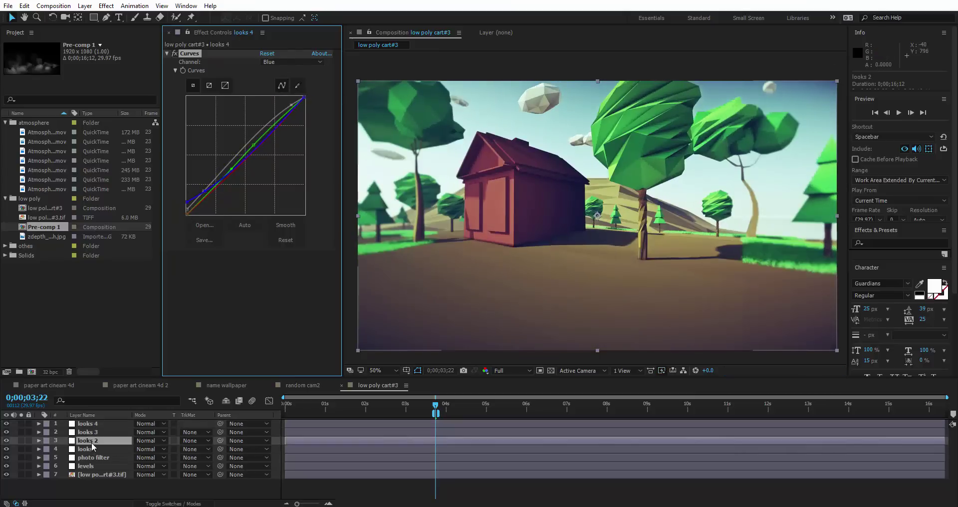
{"action": "left_click", "coordinate": [267, 98]}
{"action": "type", "text": "5"}
{"action": "key", "text": "Return"}
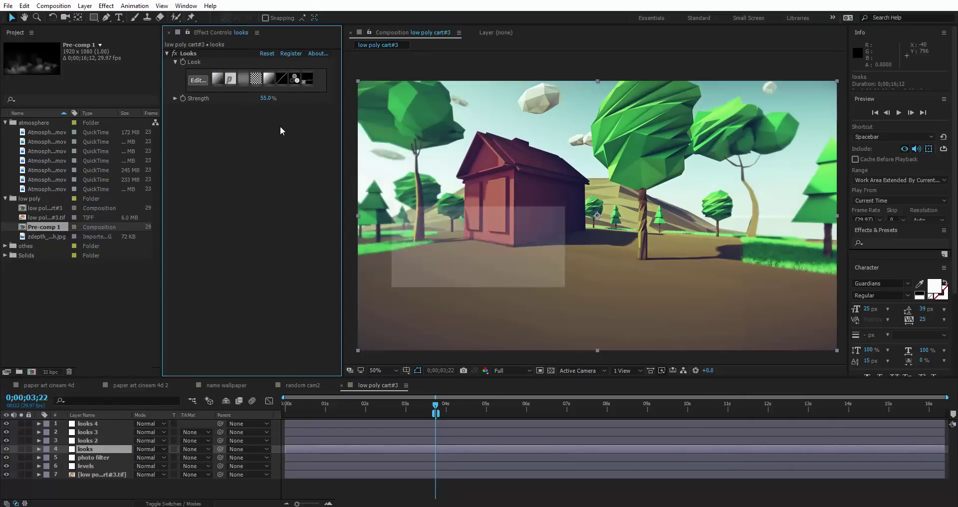
Create a black solid named 'slide' and scale it and a copy into top and bottom bars.
{"action": "right_click", "coordinate": [110, 494]}
{"action": "left_click", "coordinate": [257, 422]}
{"action": "type", "text": "slide"}
{"action": "key", "text": "Return"}
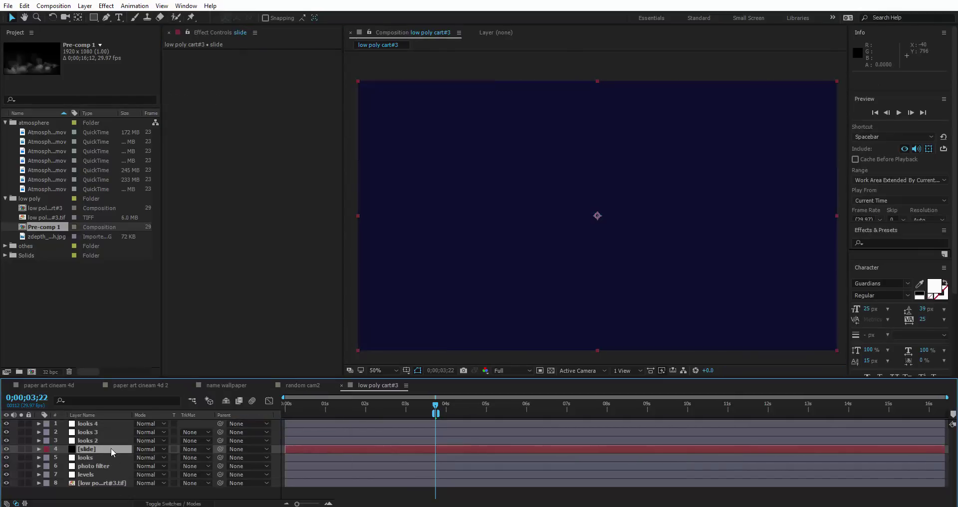
{"action": "left_click_drag", "start_coordinate": [597, 81], "coordinate": [607, 195]}
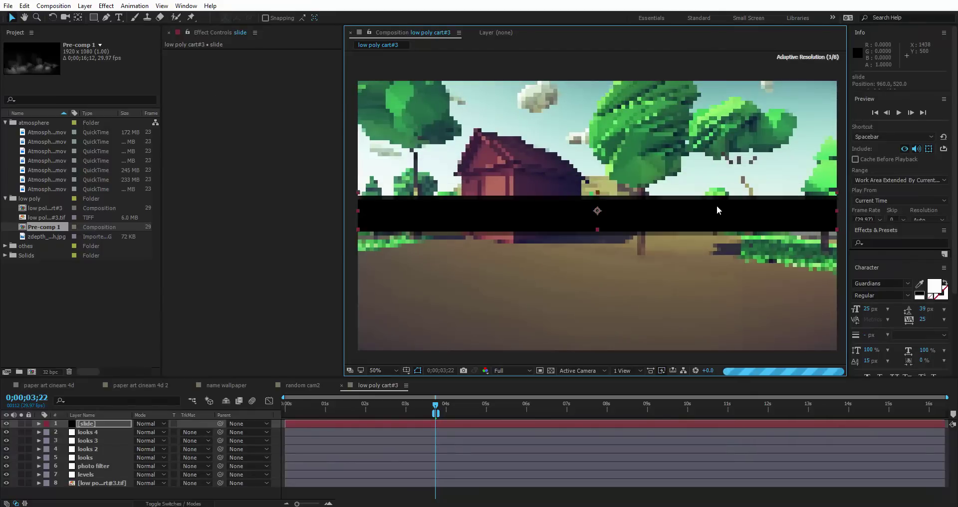
{"action": "key", "text": "shift+Up"}
{"action": "key", "text": "shift+Up"}
{"action": "key", "text": "shift+Up"}
{"action": "key", "text": "ctrl+d"}
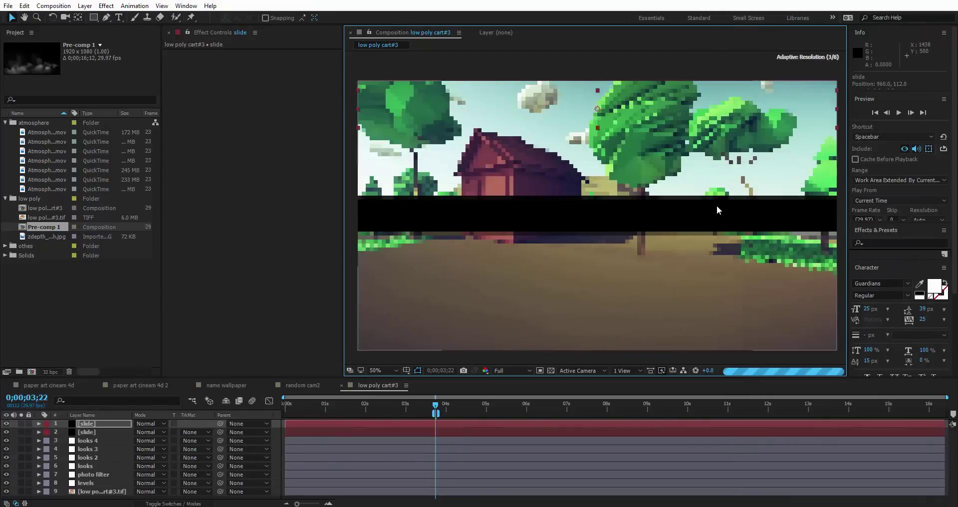
{"action": "key", "text": "shift+Down"}
{"action": "key", "text": "shift+Down"}
{"action": "key", "text": "shift+Down"}
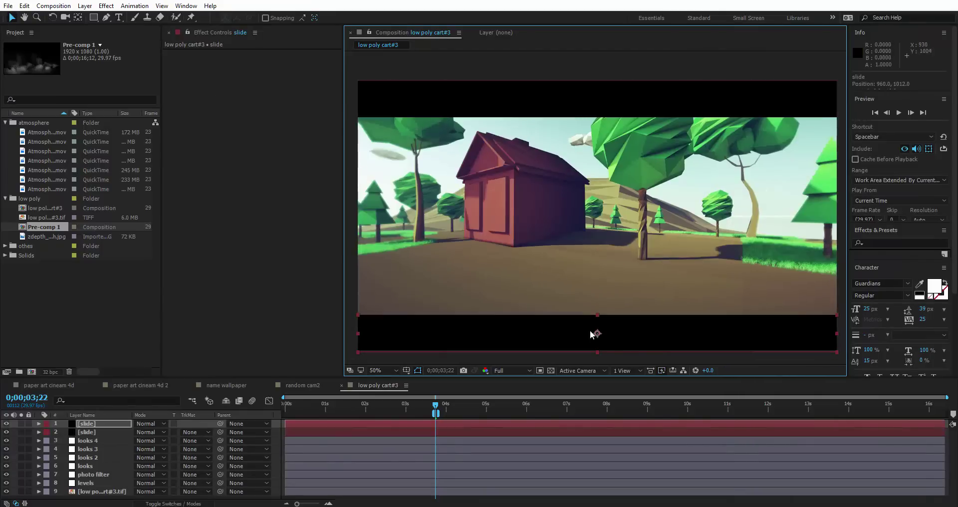
{"action": "left_click_drag", "start_coordinate": [597, 315], "coordinate": [598, 325]}
Delete the extra top bar and preview the letterboxed frame zoomed out.
{"action": "left_click", "coordinate": [596, 97]}
{"action": "key", "text": "Delete"}
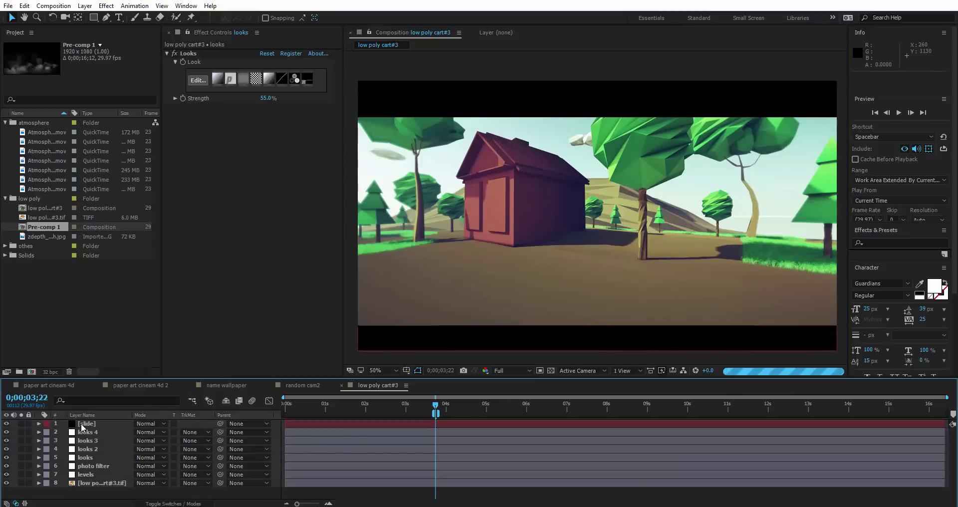
{"action": "left_click", "coordinate": [81, 424]}
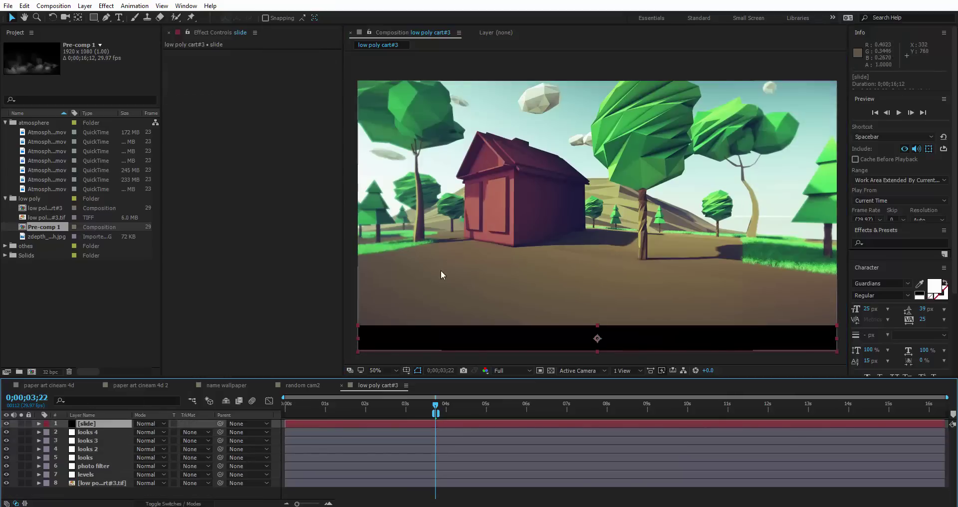
{"action": "key", "text": "comma"}
{"action": "key", "text": "ctrl+d"}
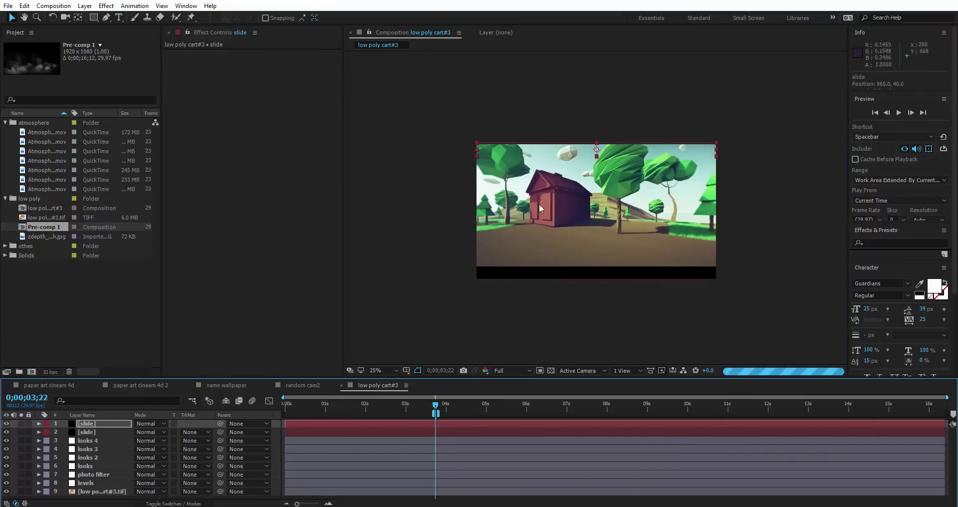
{"action": "key", "text": "period"}
Add a new black solid 'of' and move it to fifth place in the layer stack.
{"action": "left_click", "coordinate": [127, 492]}
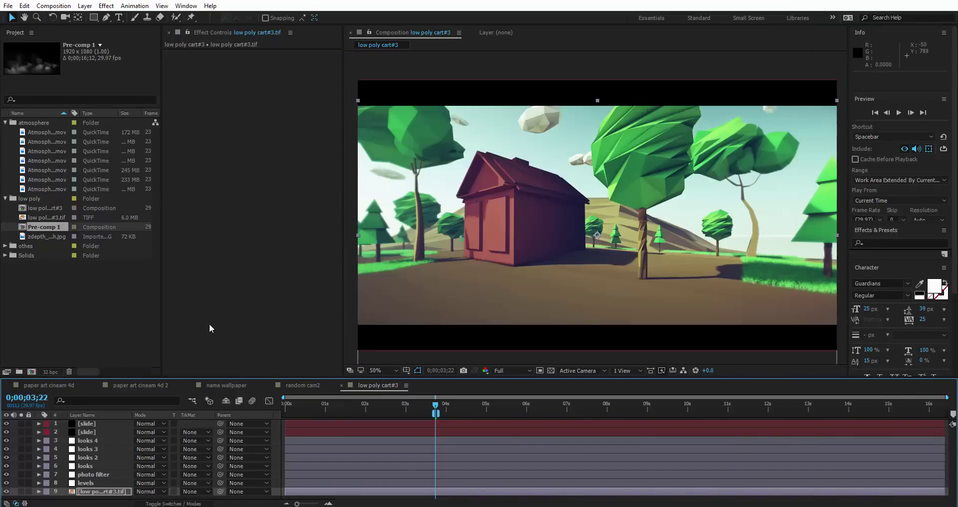
{"action": "right_click", "coordinate": [221, 443]}
{"action": "left_click", "coordinate": [411, 408]}
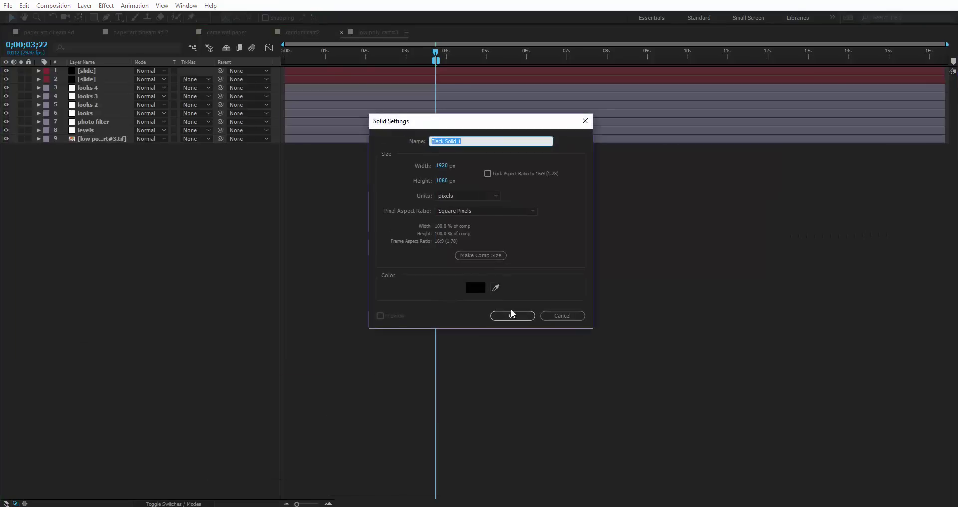
{"action": "left_click", "coordinate": [513, 314]}
{"action": "left_click_drag", "start_coordinate": [100, 423], "coordinate": [128, 453]}
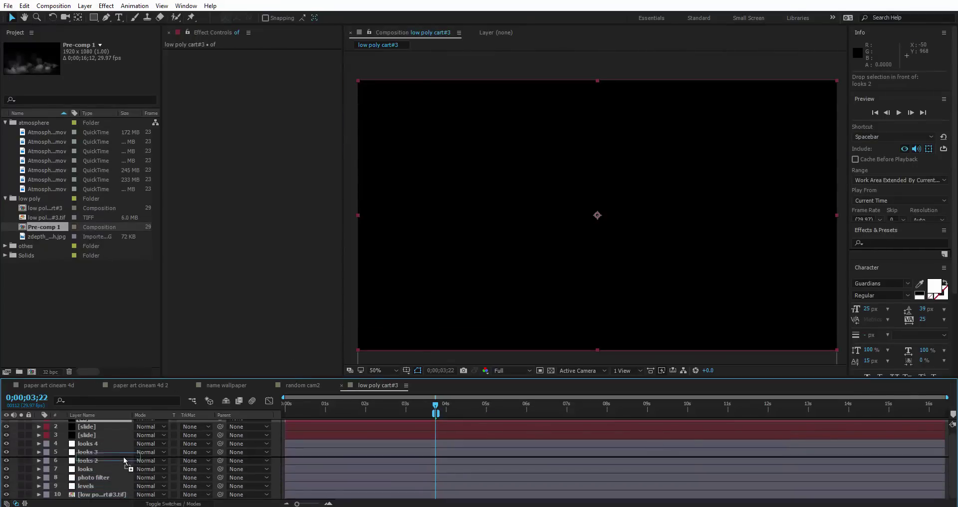
Apply Optical Flares to the 'of' solid using the Blue Steel preset, placed top-left.
{"action": "key", "text": "ctrl+space"}
{"action": "type", "text": "of"}
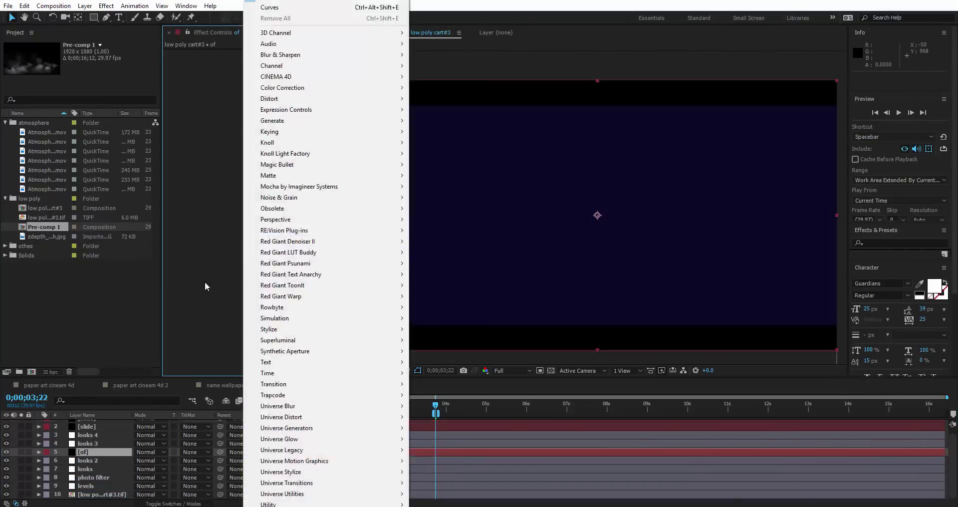
{"action": "left_click", "coordinate": [251, 244]}
{"action": "left_click", "coordinate": [288, 55]}
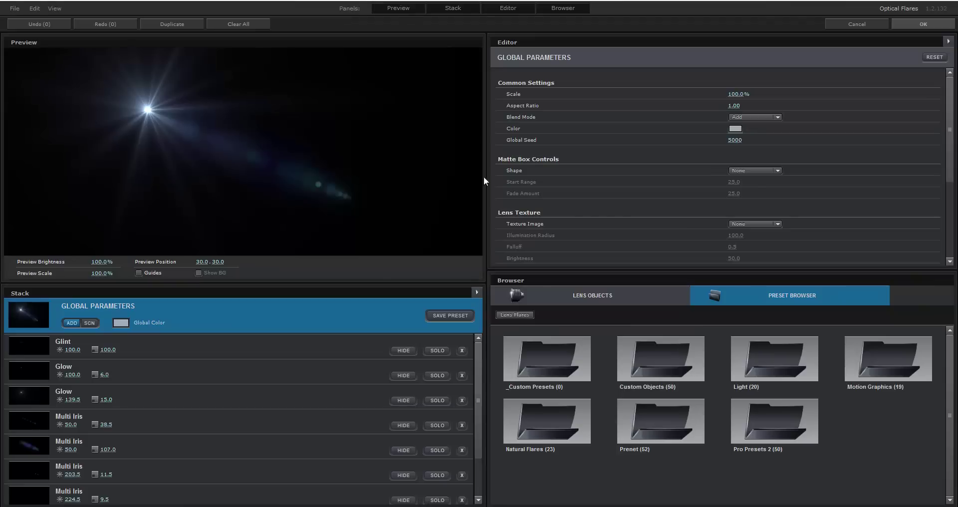
{"action": "left_click", "coordinate": [547, 421]}
{"action": "left_click", "coordinate": [762, 435]}
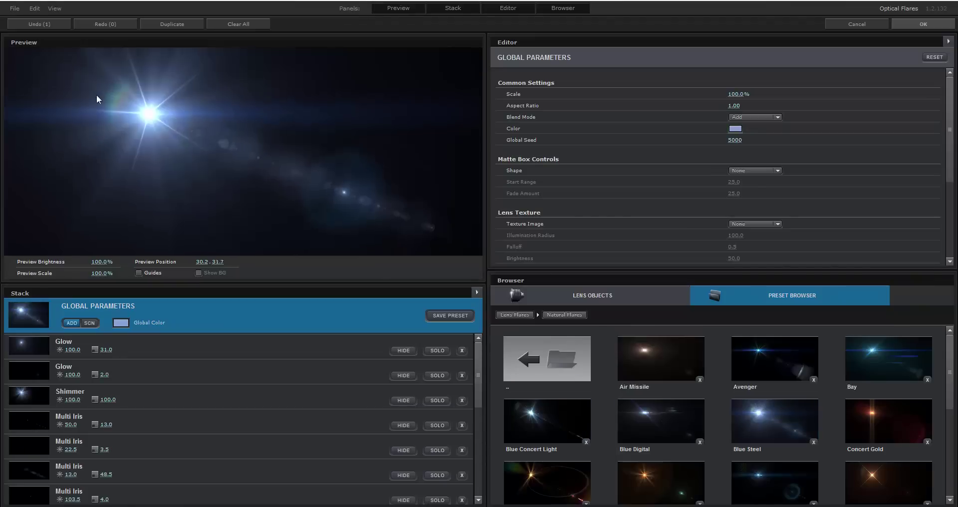
{"action": "left_click", "coordinate": [32, 77]}
{"action": "left_click", "coordinate": [923, 24]}
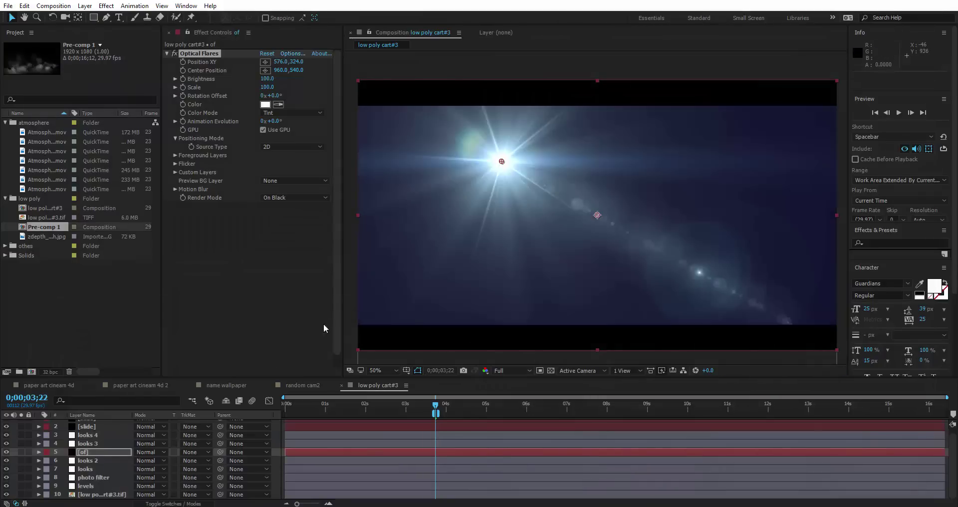
Move the lens flare to the frame's left edge and lower its brightness.
{"action": "left_click_drag", "start_coordinate": [501, 161], "coordinate": [361, 162]}
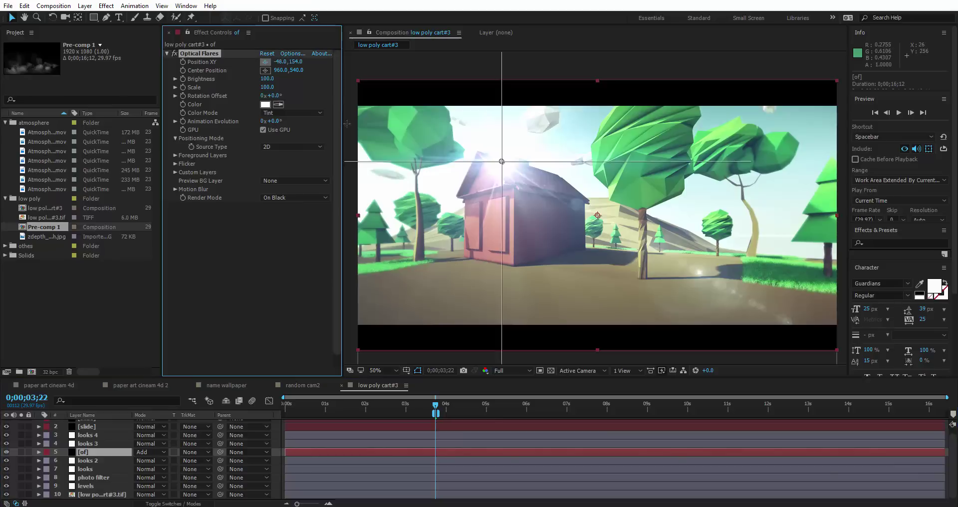
{"action": "left_click", "coordinate": [267, 79]}
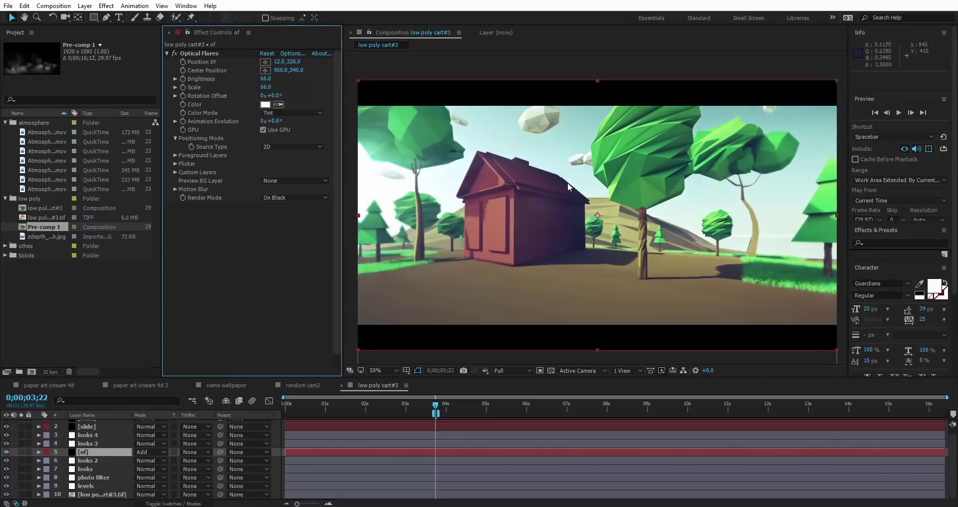
{"action": "left_click", "coordinate": [85, 435]}
{"action": "scroll", "coordinate": [83, 423], "scroll_direction": "up", "scroll_amount": 1}
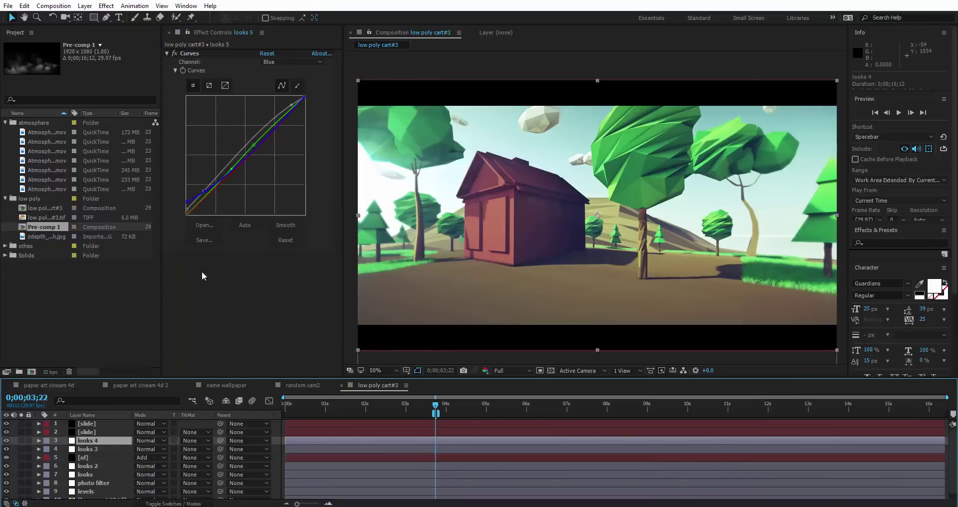
Duplicate looks 4 as looks 5 and replace its Curves with Unsharp Mask at amount 100.
{"action": "key", "text": "ctrl+d"}
{"action": "left_click", "coordinate": [203, 55]}
{"action": "key", "text": "Delete"}
{"action": "key", "text": "ctrl+alt+shift+e"}
{"action": "left_click", "coordinate": [265, 62]}
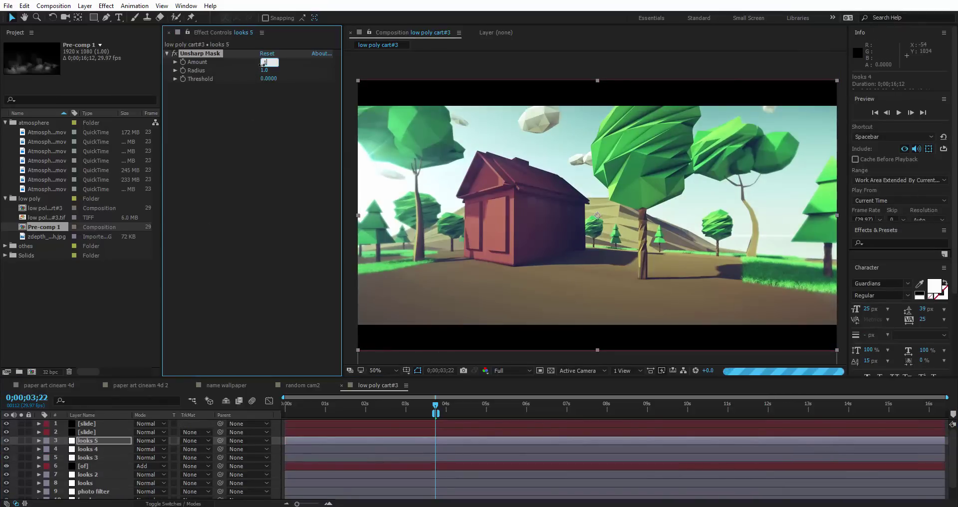
{"action": "type", "text": "00"}
{"action": "key", "text": "Return"}
{"action": "key", "text": "ctrl+space"}
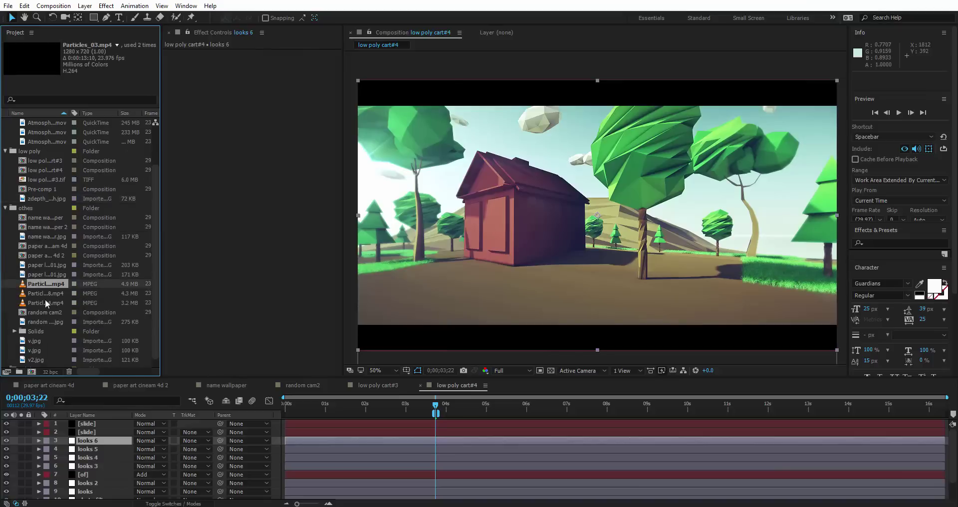
Add Particles_03.mp4 to the composition and fit it to the comp frame.
{"action": "left_click_drag", "start_coordinate": [45, 283], "coordinate": [364, 469]}
{"action": "right_click", "coordinate": [530, 149]}
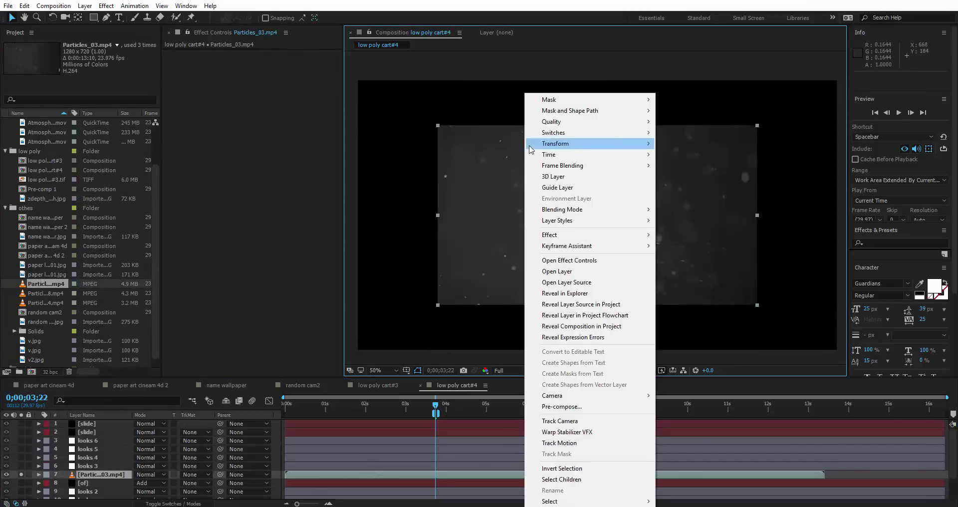
{"action": "mouse_move", "coordinate": [530, 149]}
{"action": "left_click", "coordinate": [770, 286]}
Grade the particles with an S-curve, blend them in Screen mode, and add VC Color Vibrance.
{"action": "key", "text": "ctrl+space"}
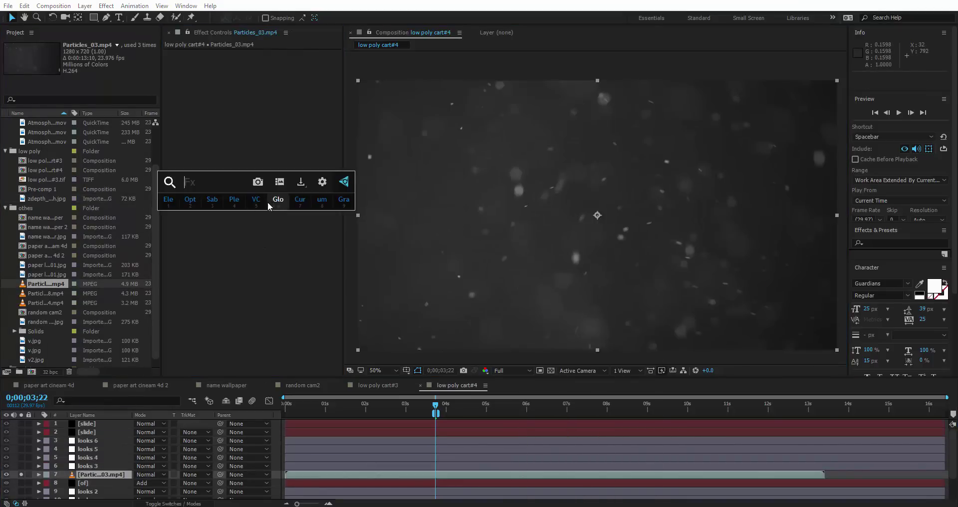
{"action": "left_click", "coordinate": [300, 199]}
{"action": "left_click_drag", "start_coordinate": [209, 191], "coordinate": [208, 202]}
{"action": "left_click_drag", "start_coordinate": [239, 167], "coordinate": [238, 158]}
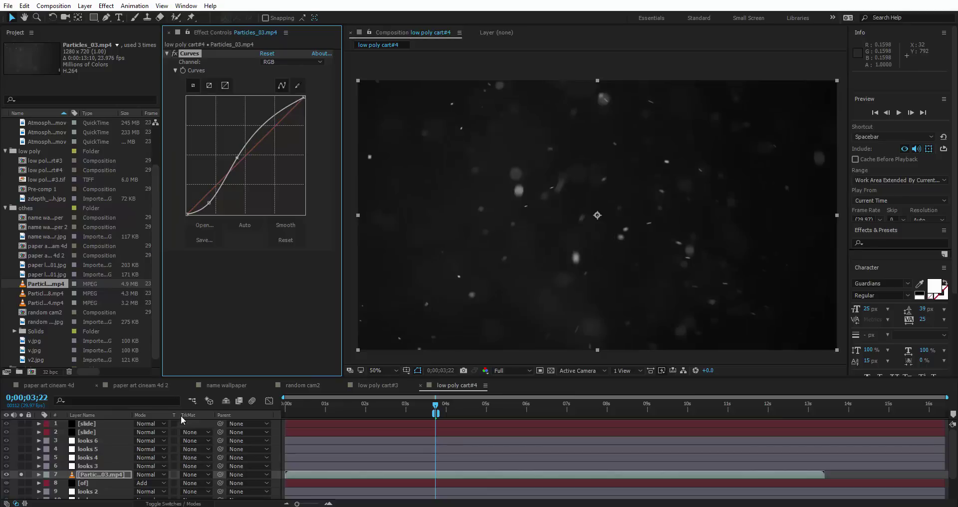
{"action": "left_click", "coordinate": [150, 475]}
{"action": "left_click", "coordinate": [161, 170]}
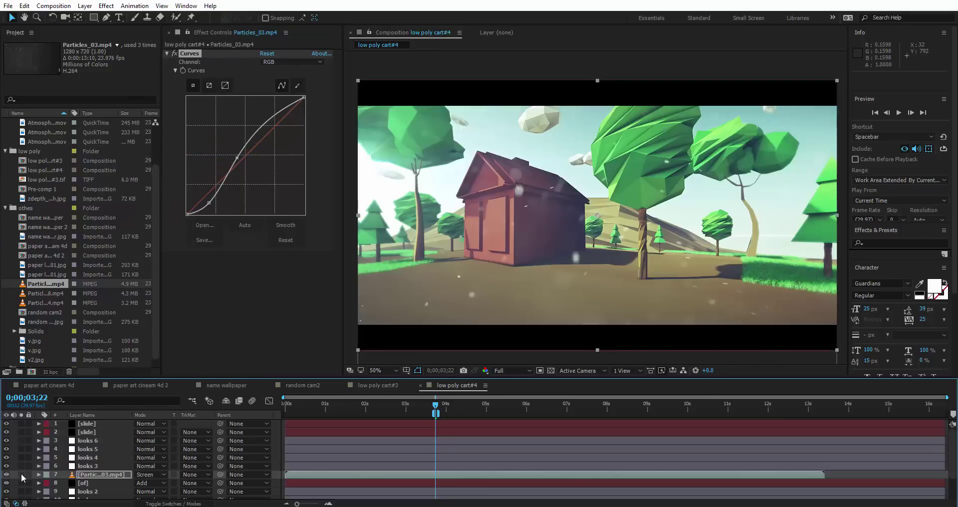
{"action": "left_click_drag", "start_coordinate": [209, 202], "coordinate": [215, 200]}
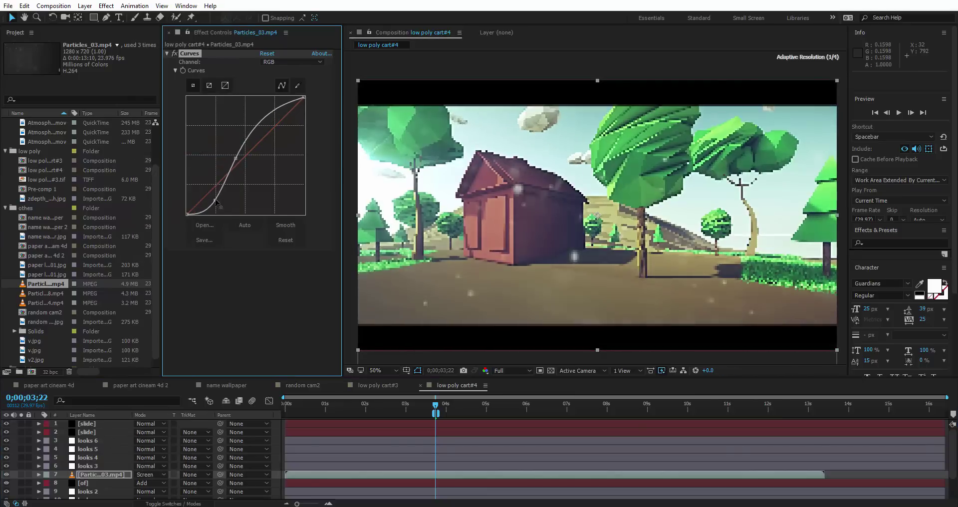
{"action": "left_click", "coordinate": [295, 62]}
{"action": "key", "text": "ctrl+space"}
{"action": "left_click", "coordinate": [256, 300]}
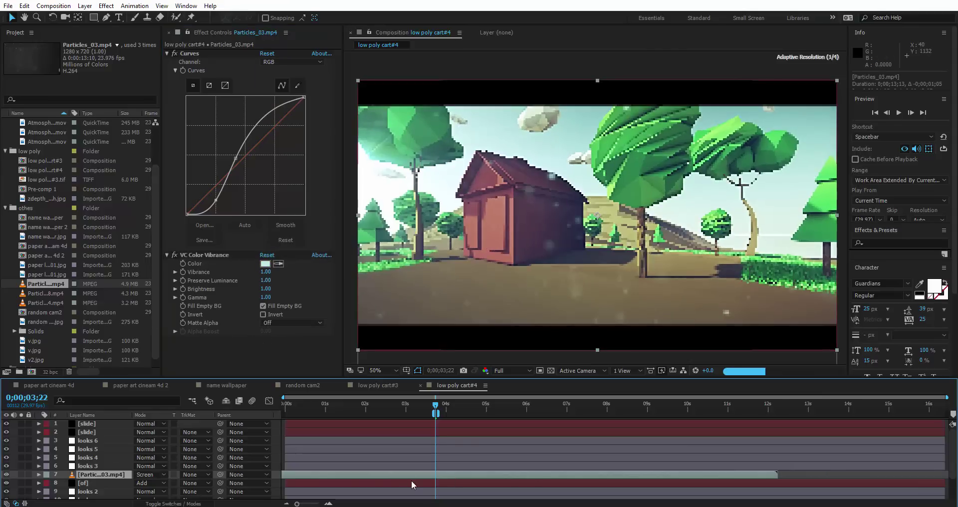
Save the project, then duplicate the particles layer, swap in Particles_08.mp4 and shift it earlier.
{"action": "key", "text": "ctrl+s"}
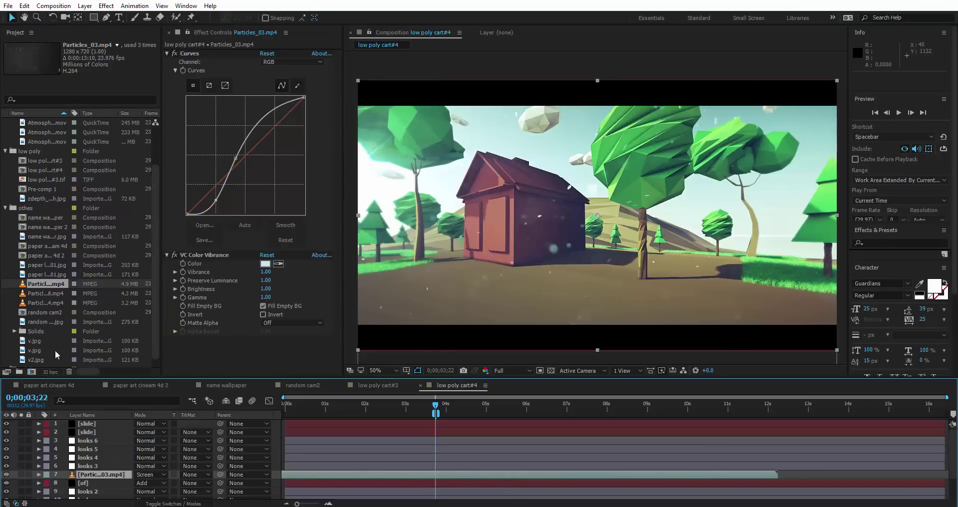
{"action": "key", "text": "ctrl+d"}
{"action": "left_click_drag", "start_coordinate": [47, 283], "coordinate": [460, 472]}
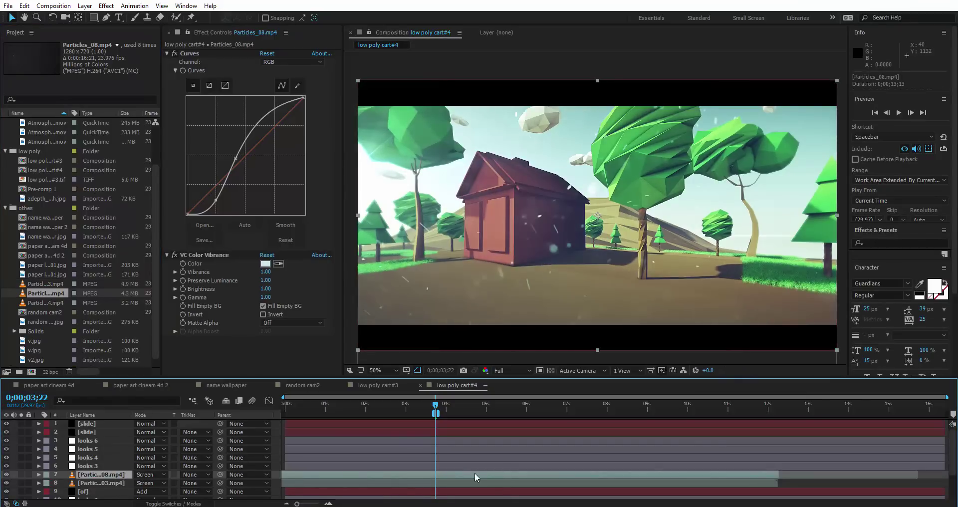
{"action": "mouse_move", "coordinate": [460, 472]}
{"action": "left_mouse_down"}
{"action": "mouse_move", "coordinate": [449, 475]}
{"action": "mouse_move", "coordinate": [603, 472]}
{"action": "mouse_move", "coordinate": [457, 485]}
{"action": "left_mouse_up"}
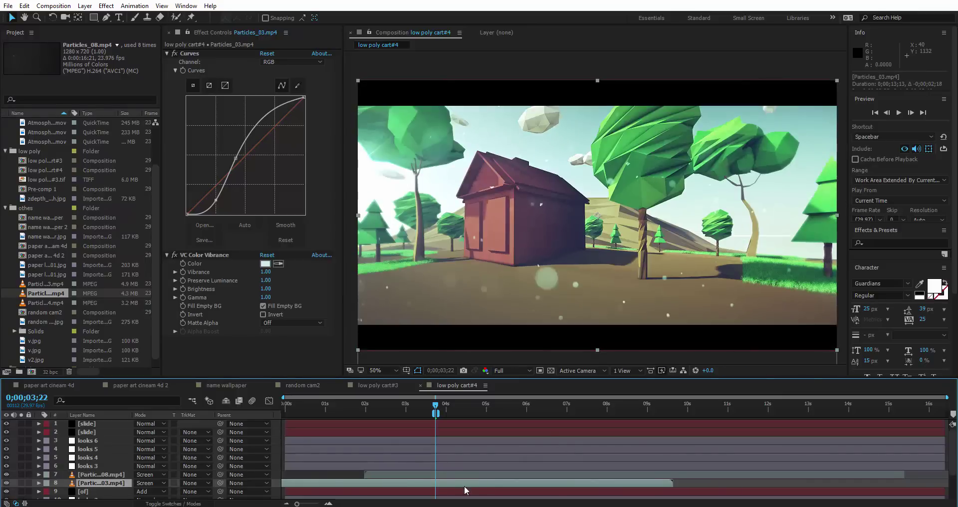